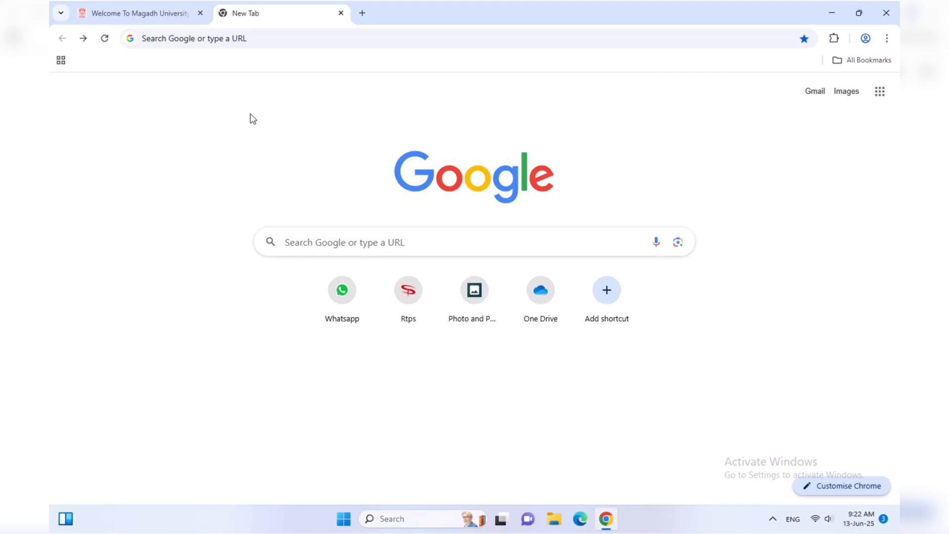
Search Google for "magadh university online" and open the U.G. vocational admission application on magadhonline.in
text(magadhuniversity.ac.in)
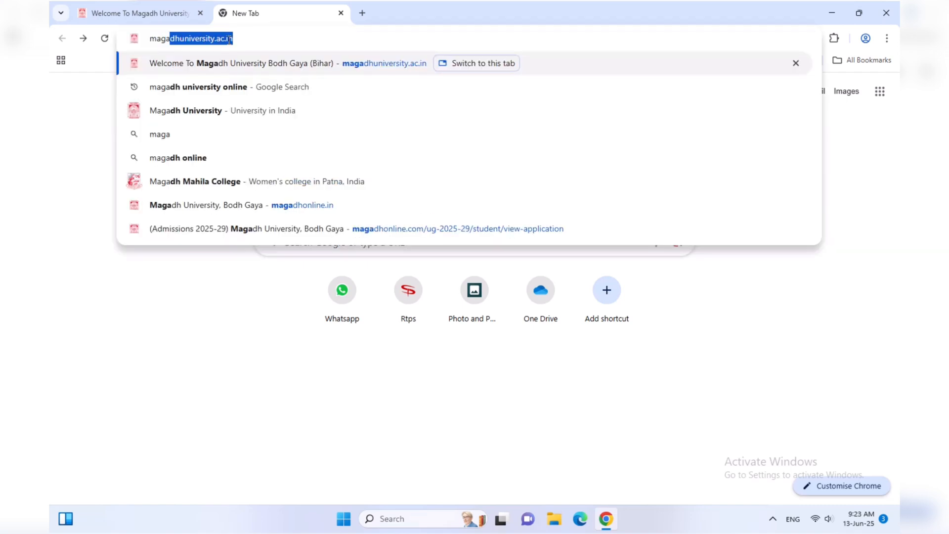
click(265, 89)
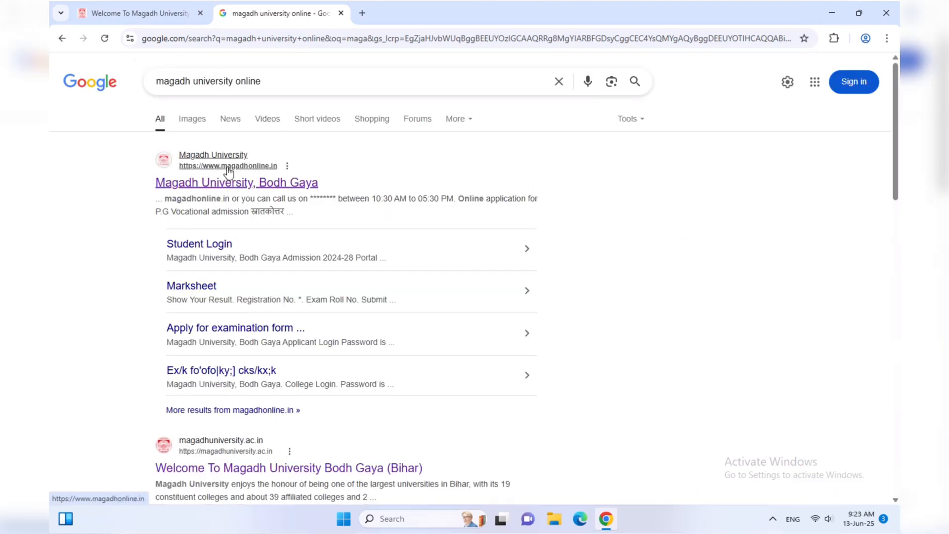
click(192, 186)
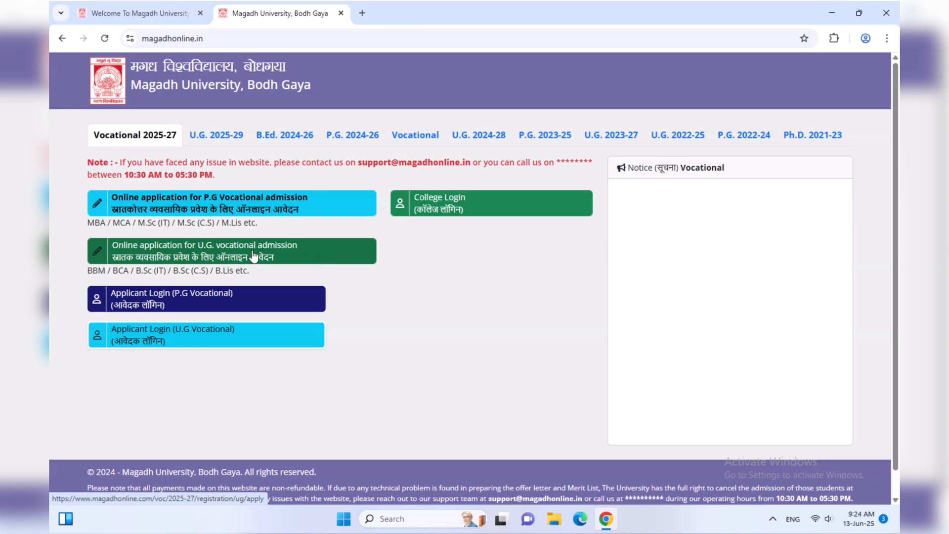
click(204, 257)
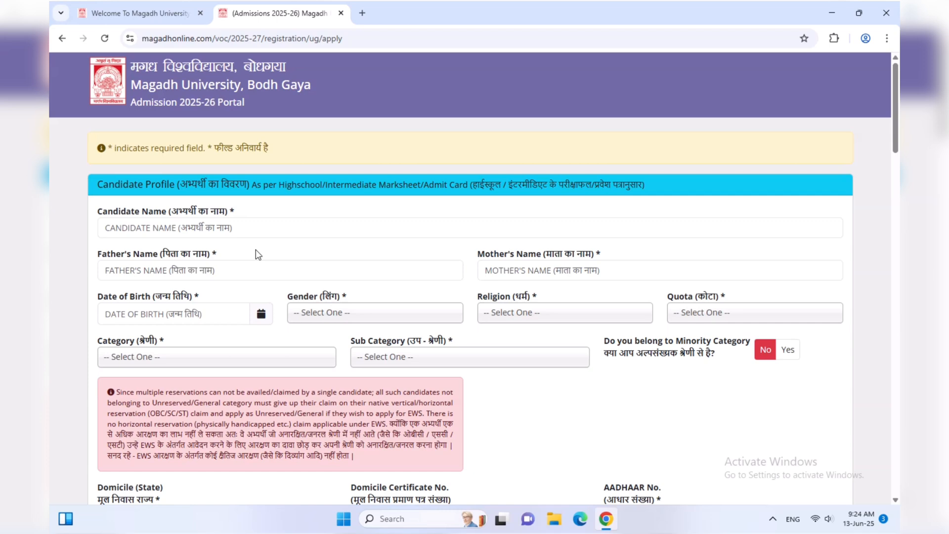
Examine the candidate's, father's and mother's name fields in the Candidate Profile section
scroll(277, 212, down, 1)
click(293, 171)
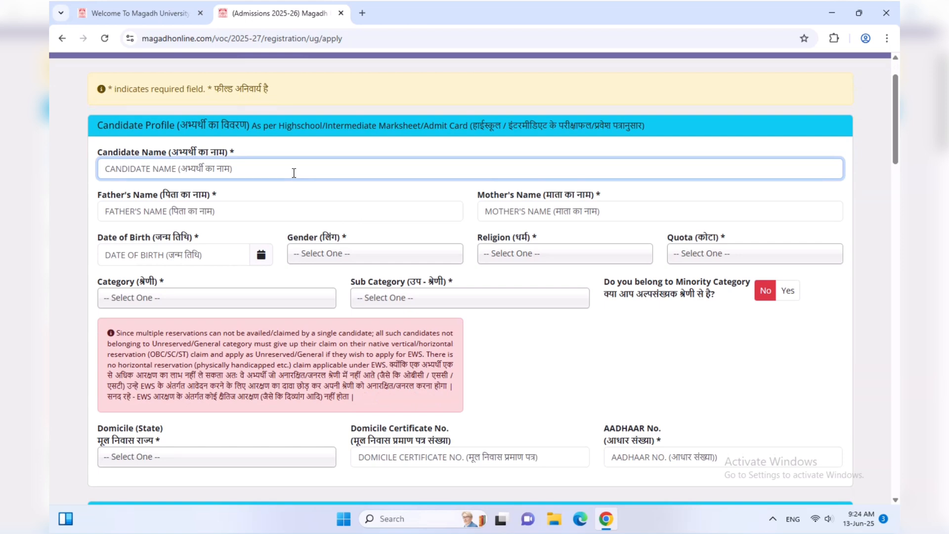
key(Tab)
scroll(232, 177, down, 1)
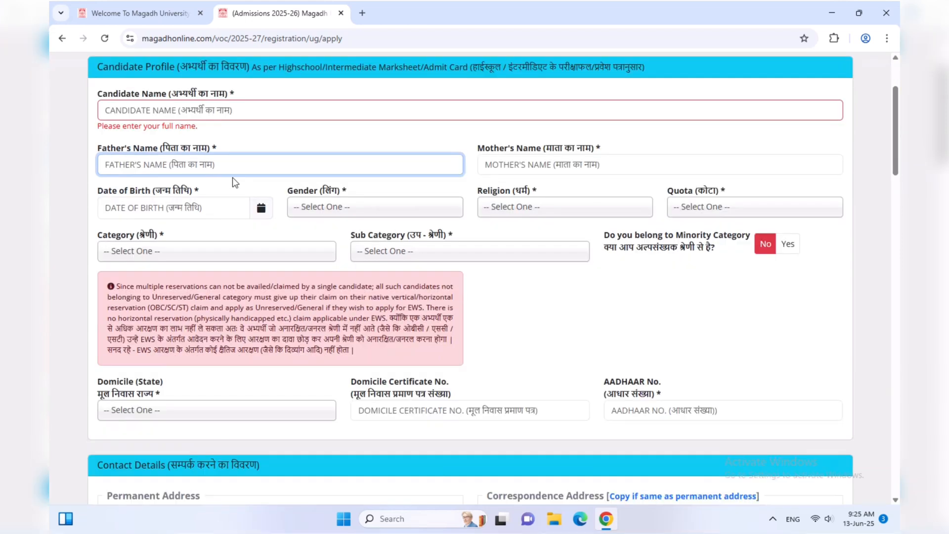
click(505, 160)
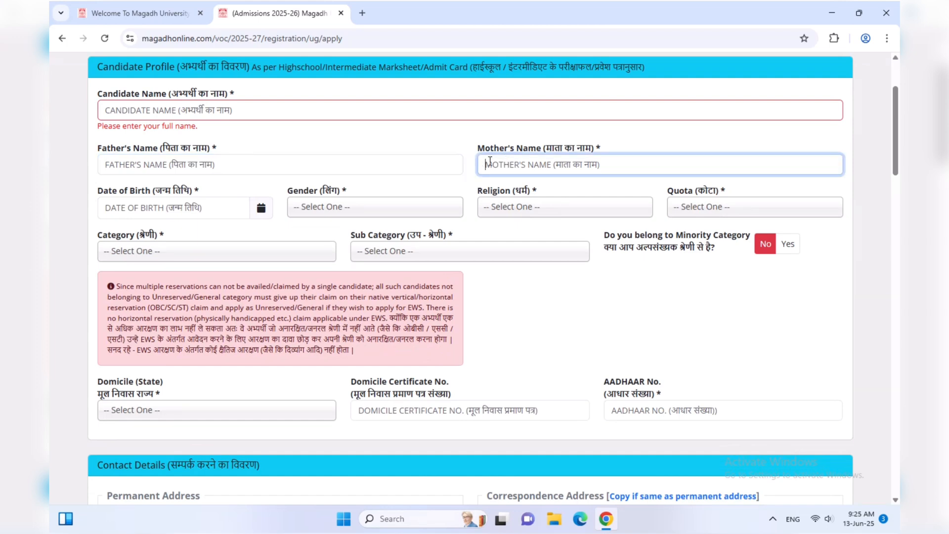
Enter a date of birth for the candidate from the calendar
click(190, 210)
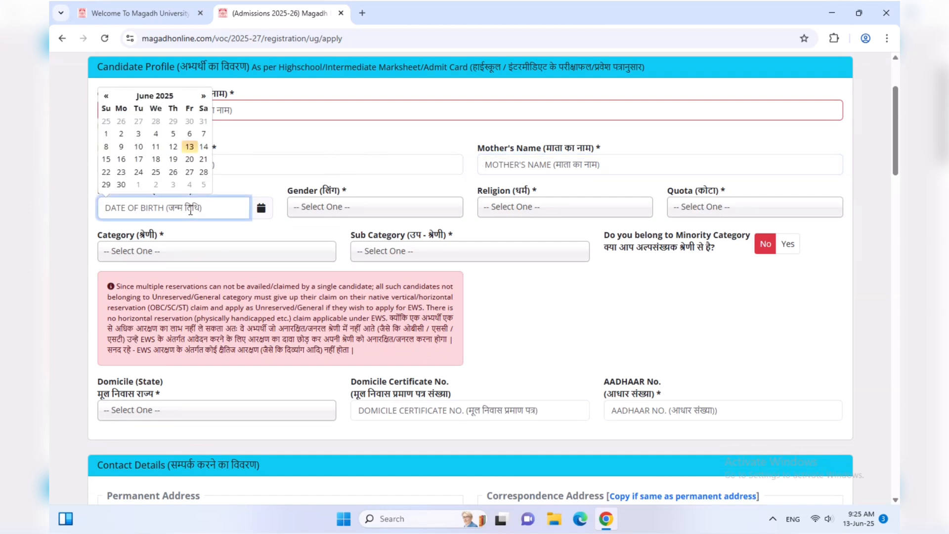
click(173, 147)
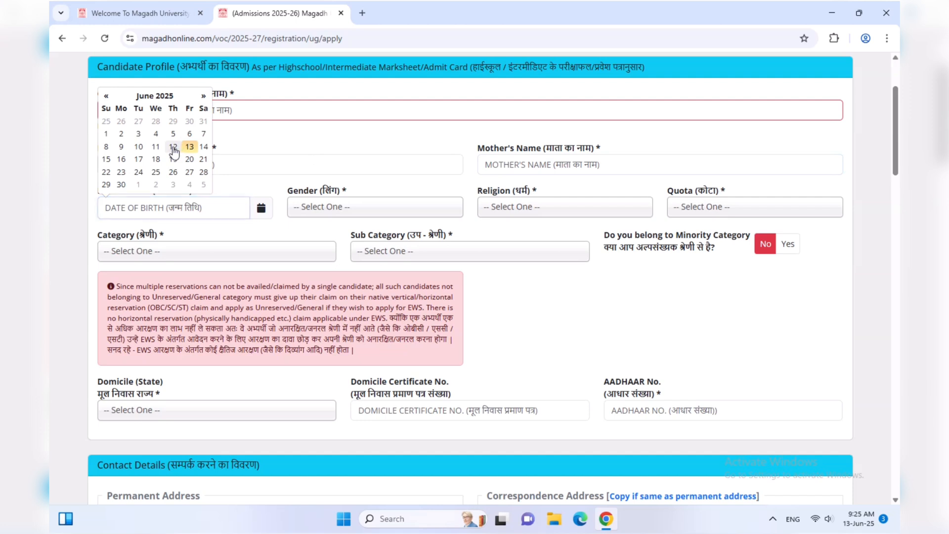
click(227, 180)
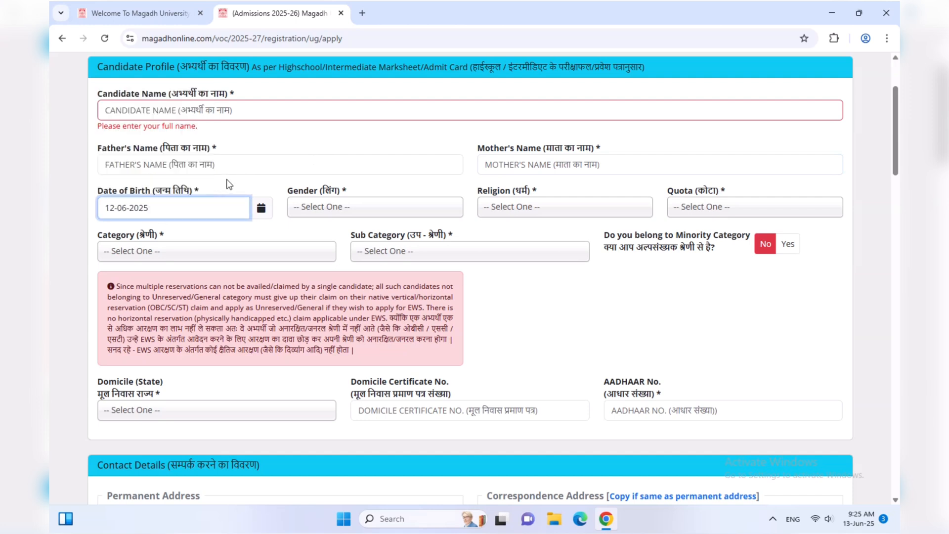
click(192, 205)
click(207, 237)
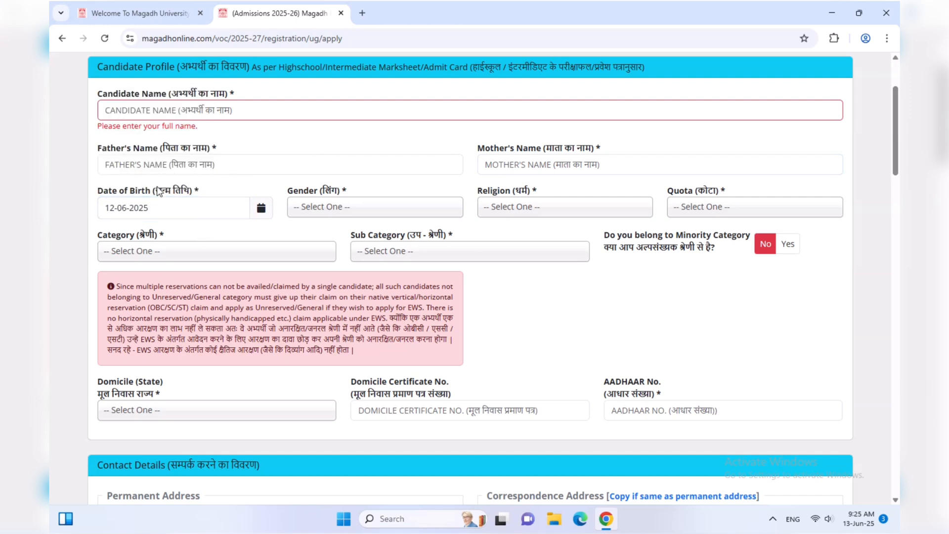
click(158, 192)
click(225, 241)
Set the candidate's gender to Male, religion to Hindu and quota to Not Applicable
click(314, 207)
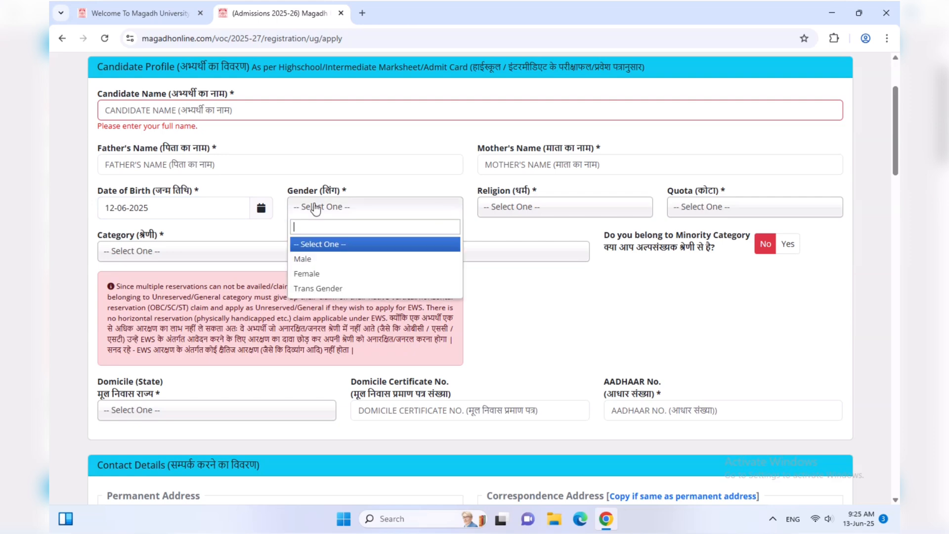
click(316, 259)
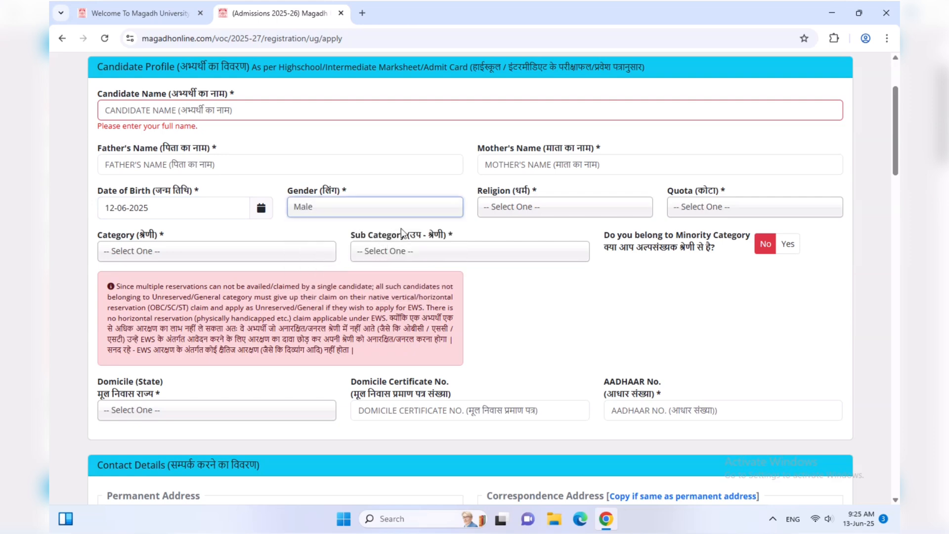
click(499, 211)
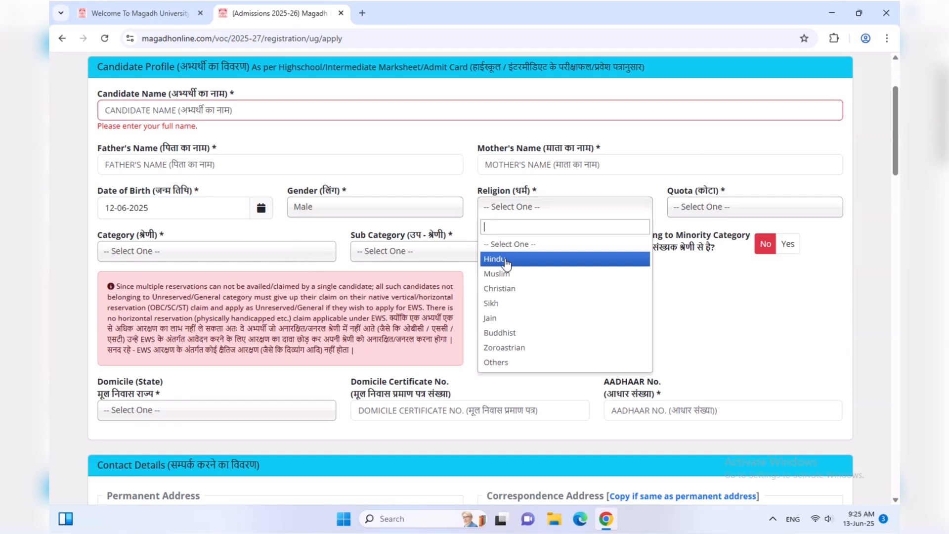
click(506, 262)
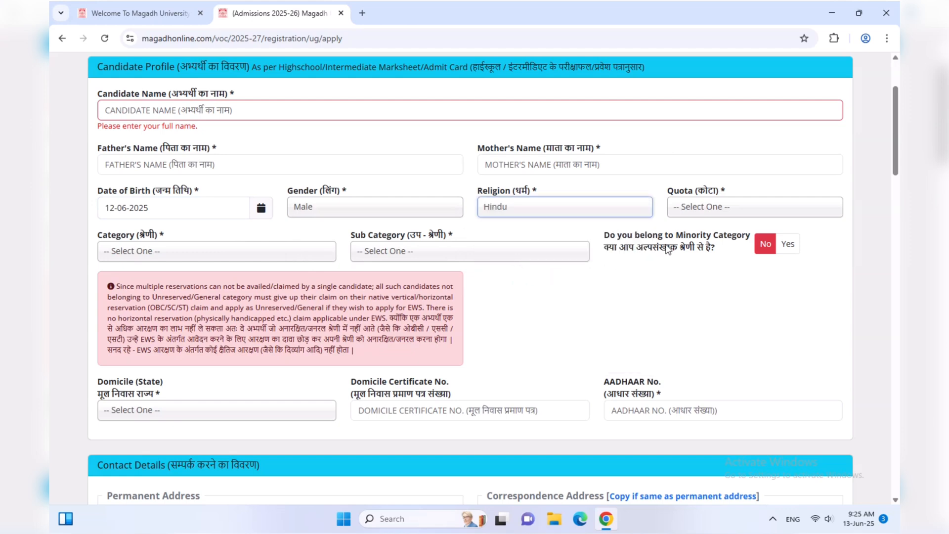
click(698, 210)
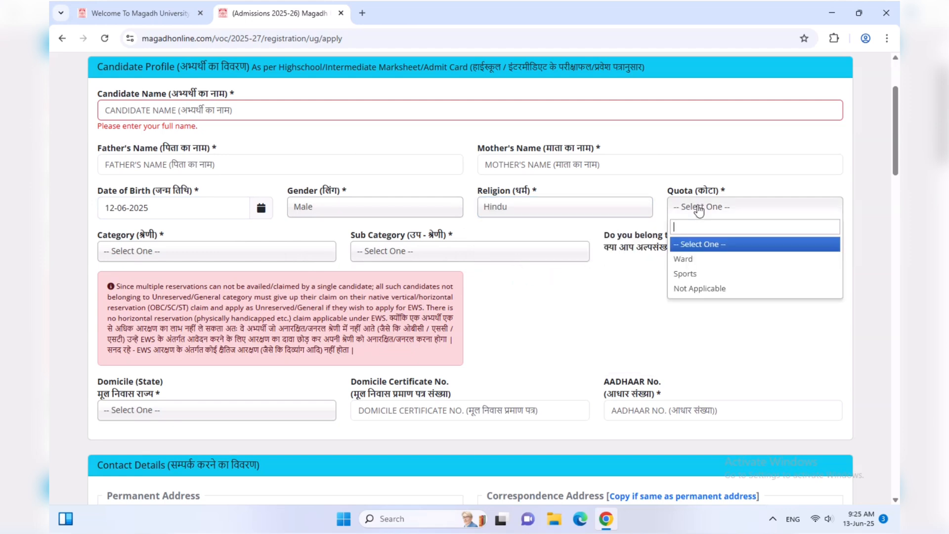
click(699, 289)
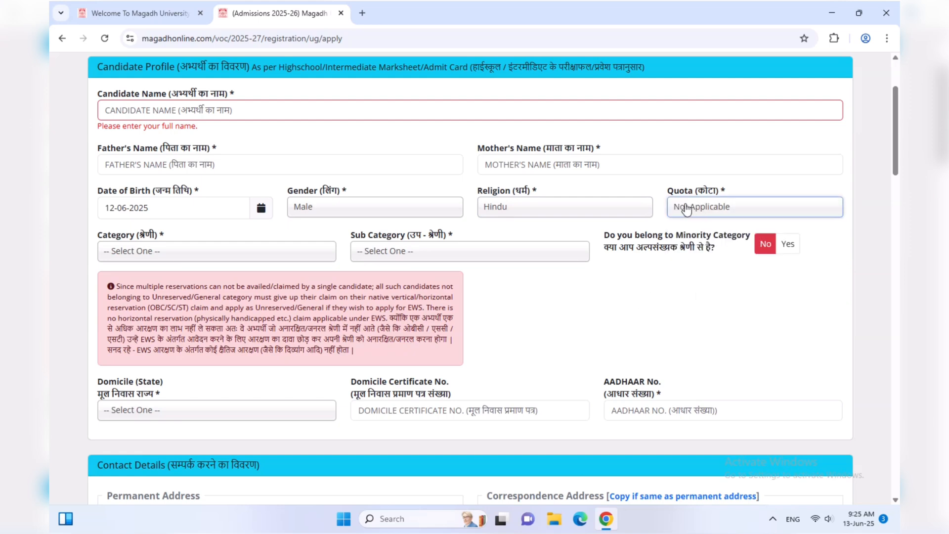
Set the category to BC-I and the sub category to Not Applicable, with No as the minority category answer
click(194, 253)
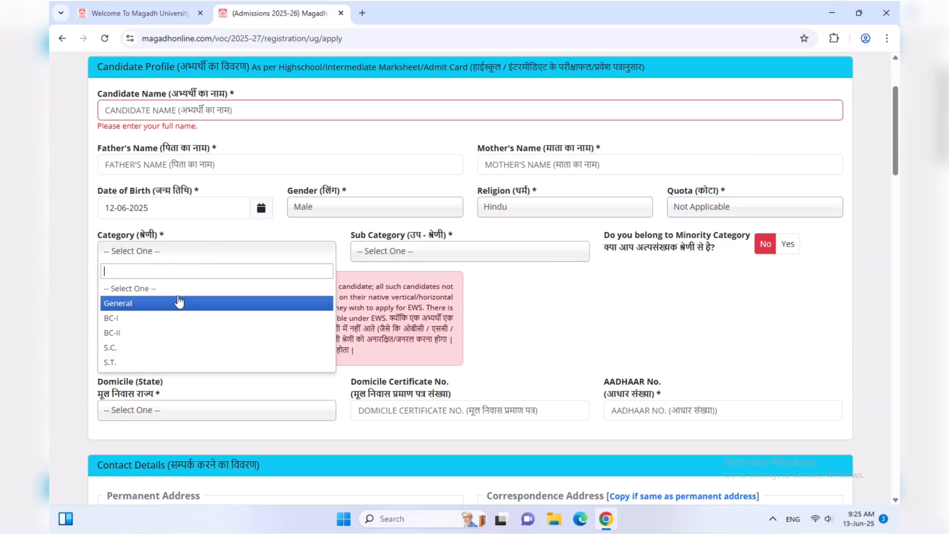
click(165, 326)
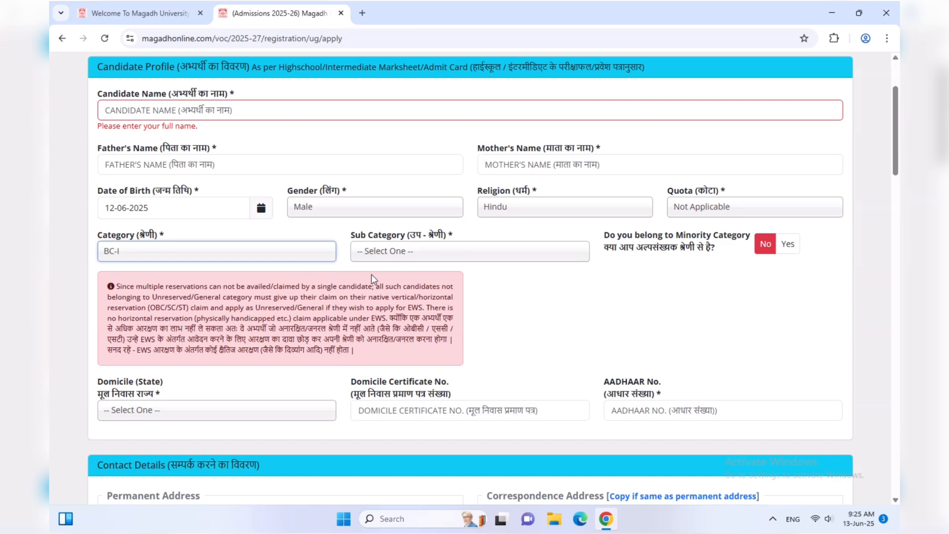
click(388, 255)
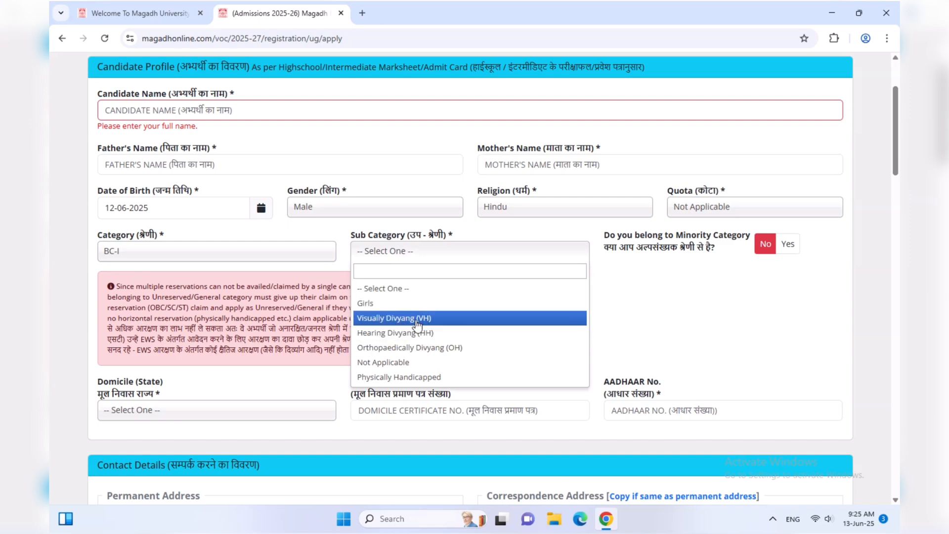
click(427, 363)
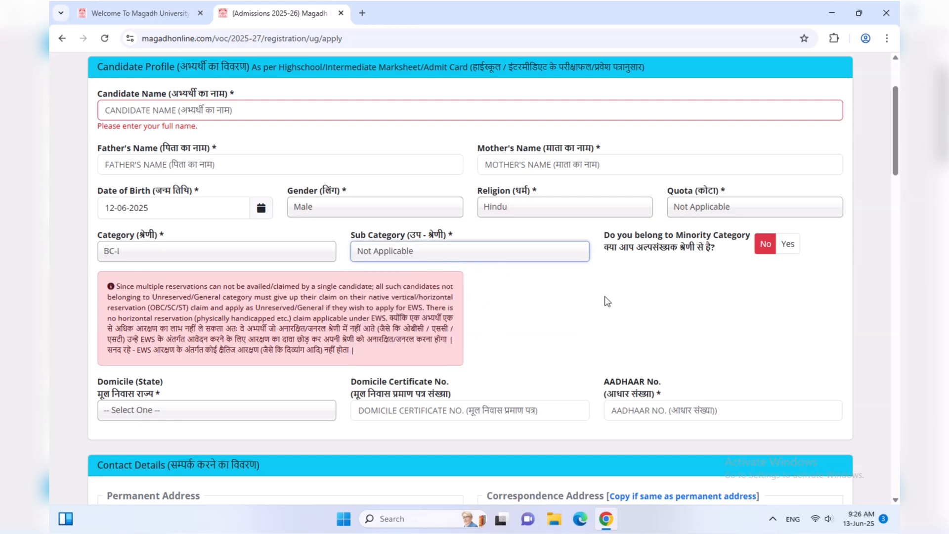
click(784, 250)
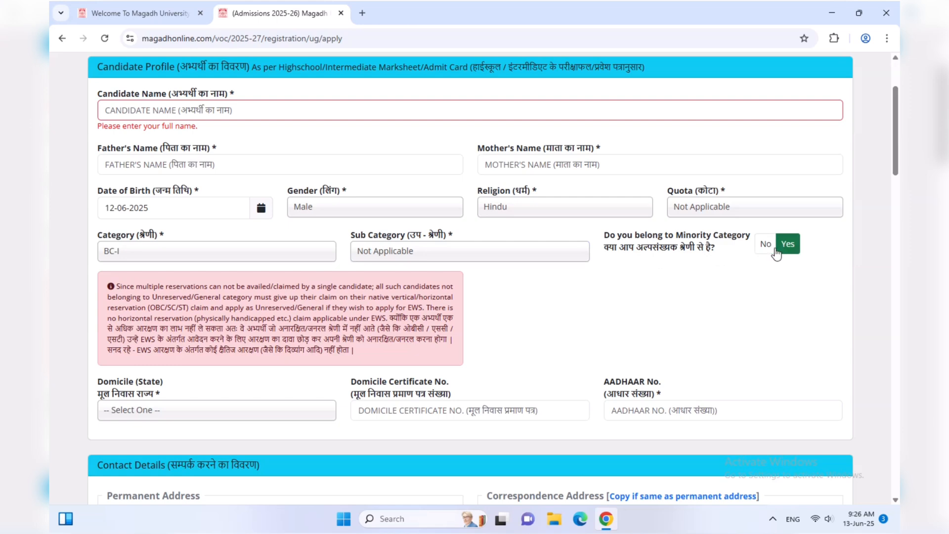
click(768, 246)
Set the domicile state to Bihar and look over the domicile certificate and AADHAAR number fields
scroll(618, 284, down, 5)
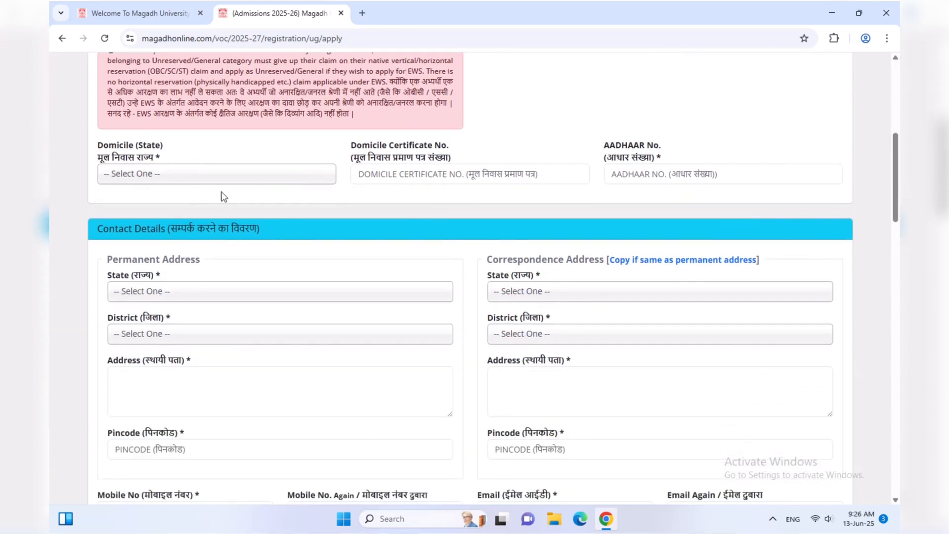
click(172, 177)
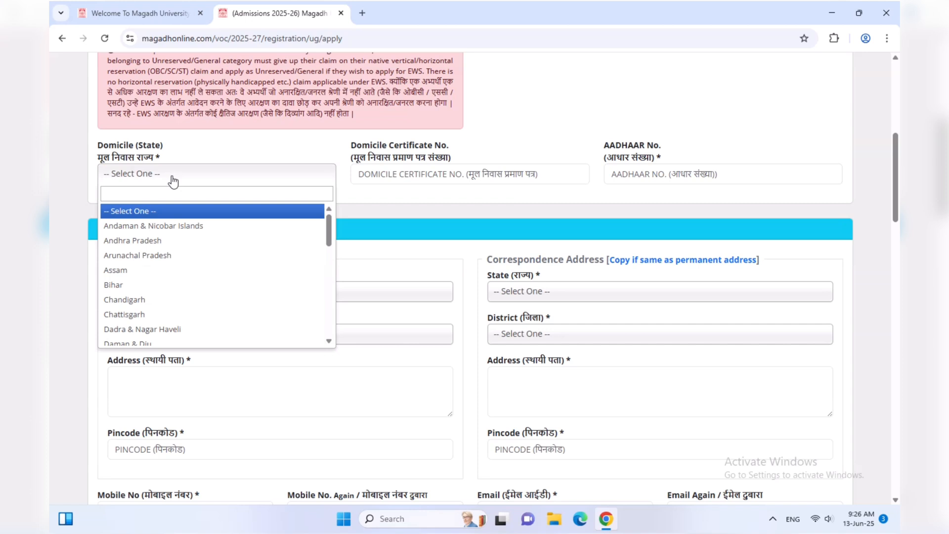
click(171, 286)
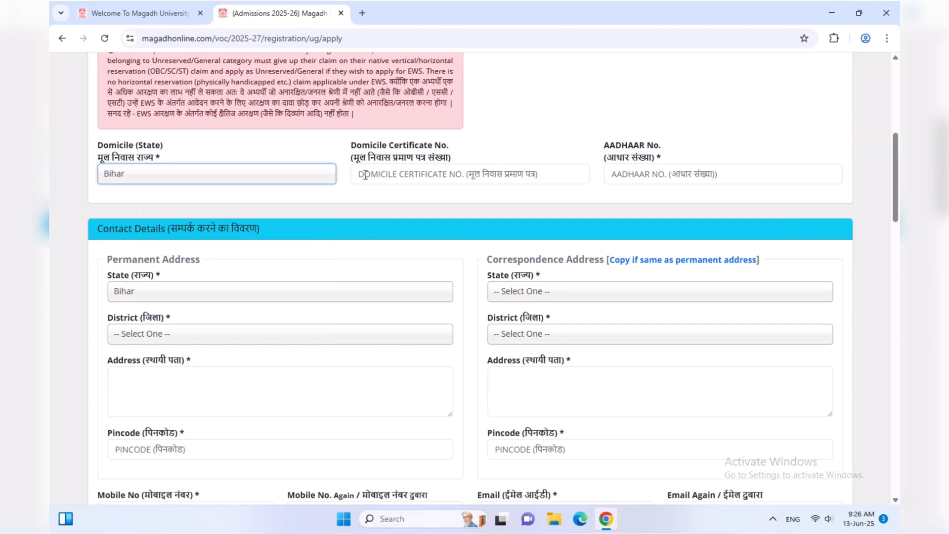
click(385, 177)
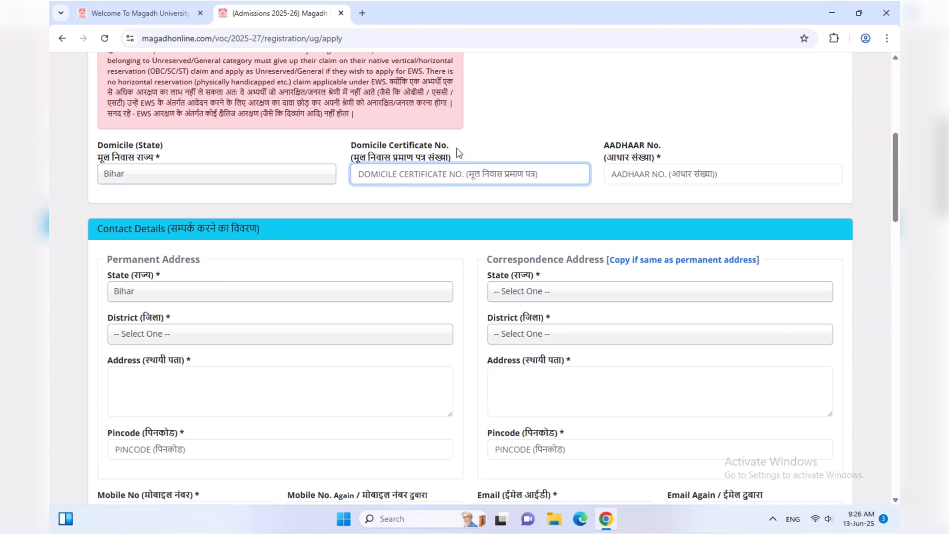
click(631, 170)
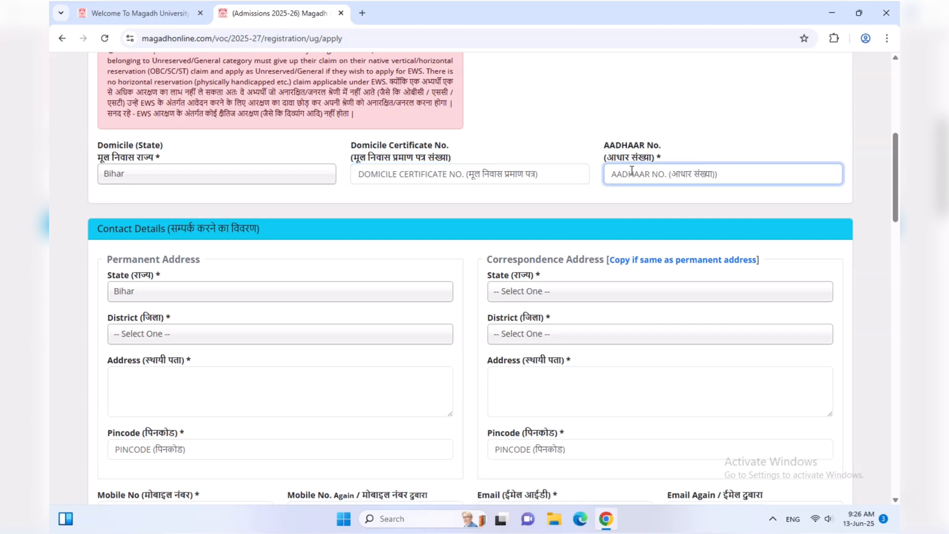
Check the state option of the permanent address and set its district to Jehanabad
scroll(539, 207, down, 1)
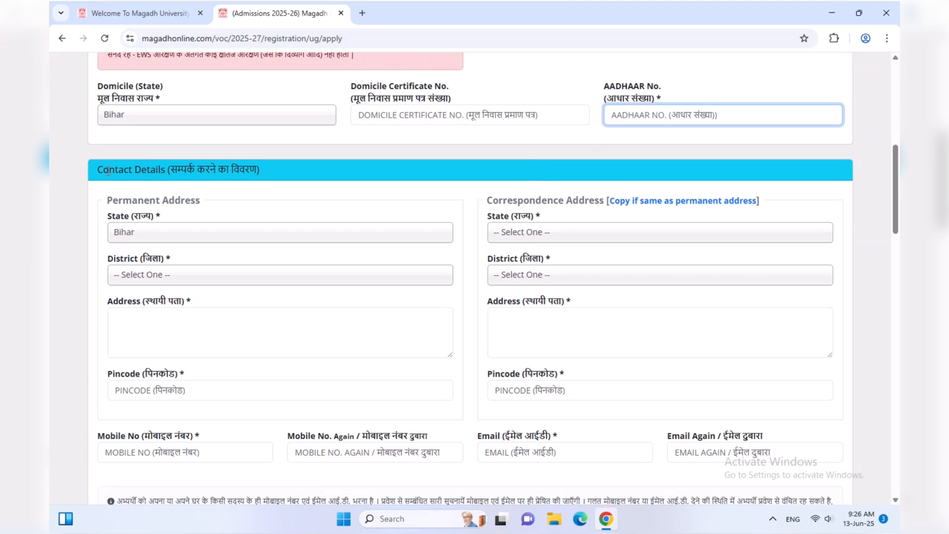
drag(107, 171, 190, 171)
scroll(189, 170, down, 1)
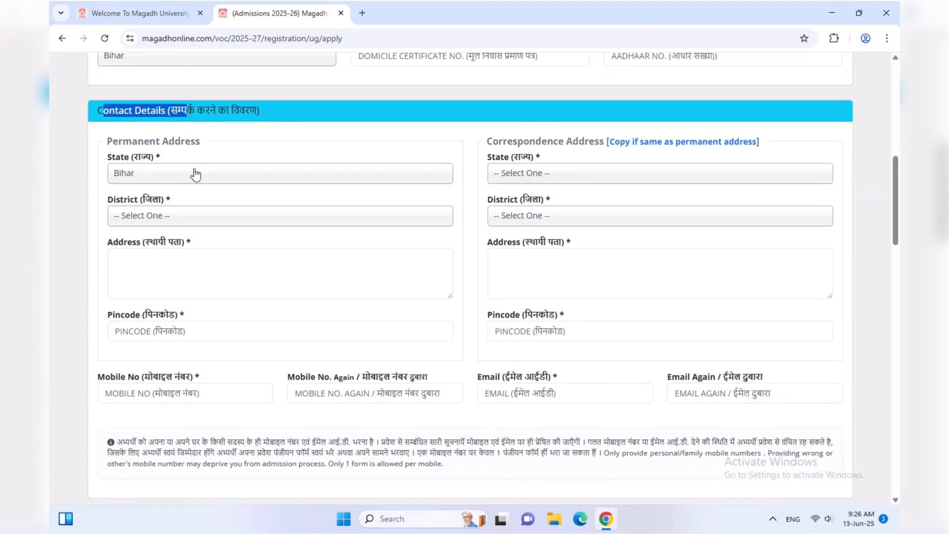
click(179, 177)
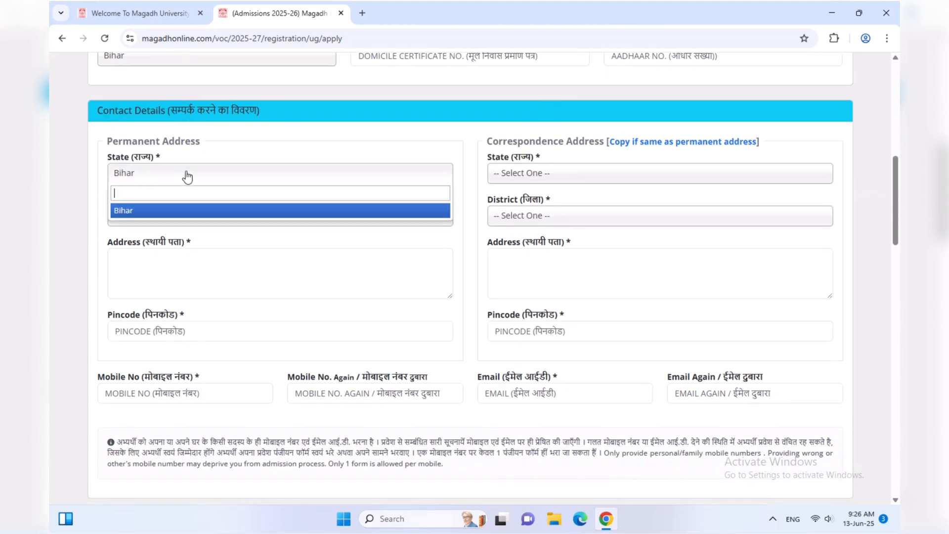
click(183, 178)
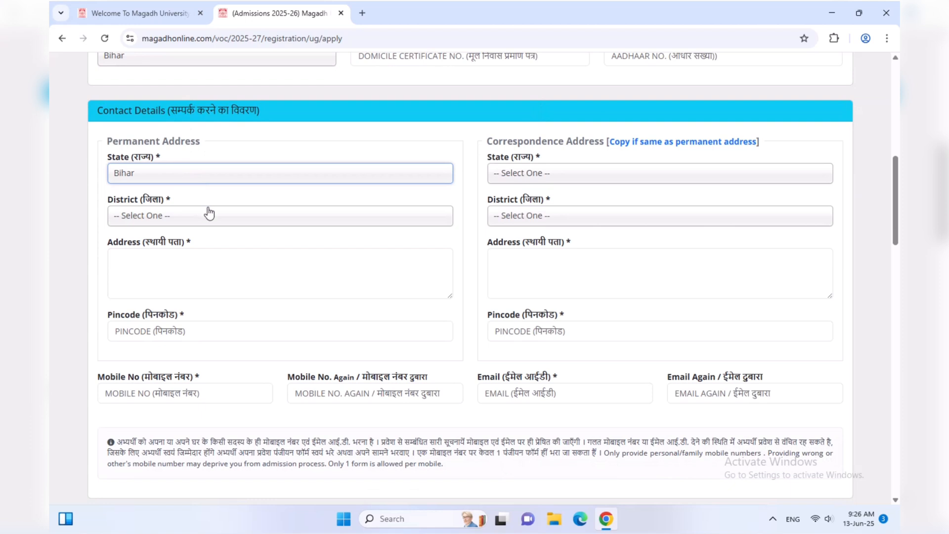
scroll(208, 211, down, 1)
click(194, 157)
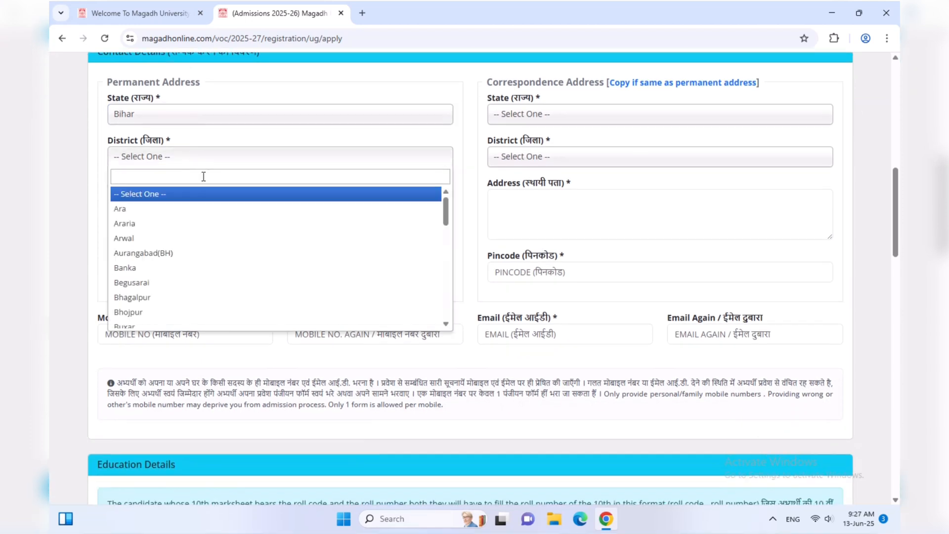
text(j)
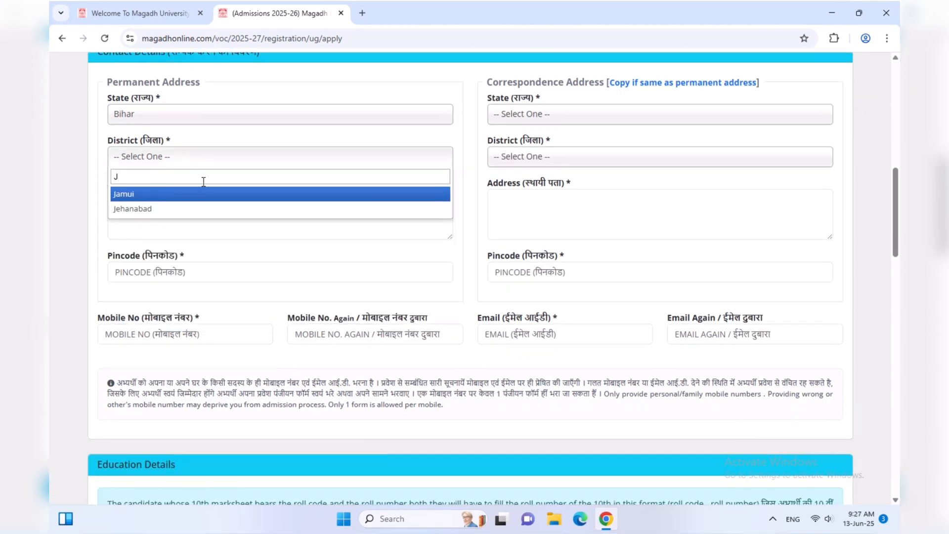
click(189, 210)
Fill in the Address field of the permanent address with the candidate's postal address
click(193, 208)
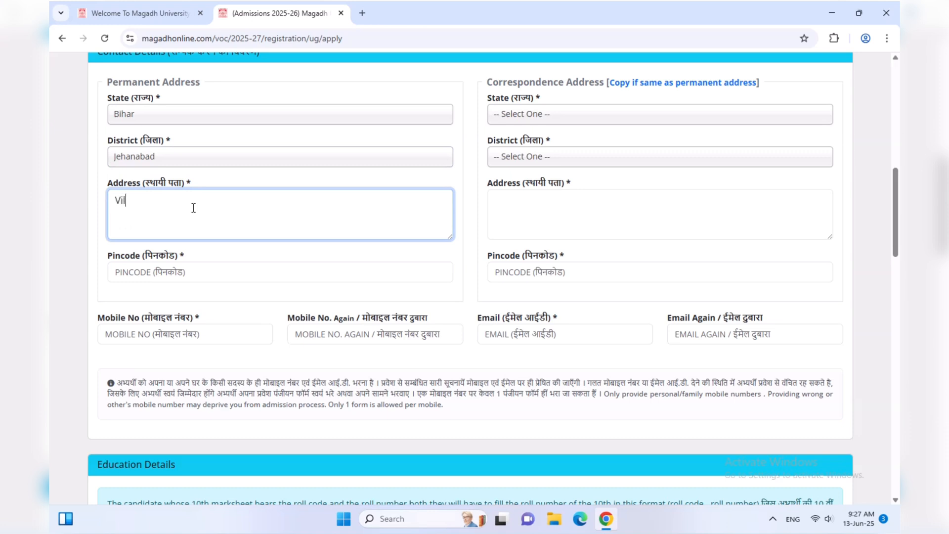
text(l po ps)
scroll(193, 208, up, 1)
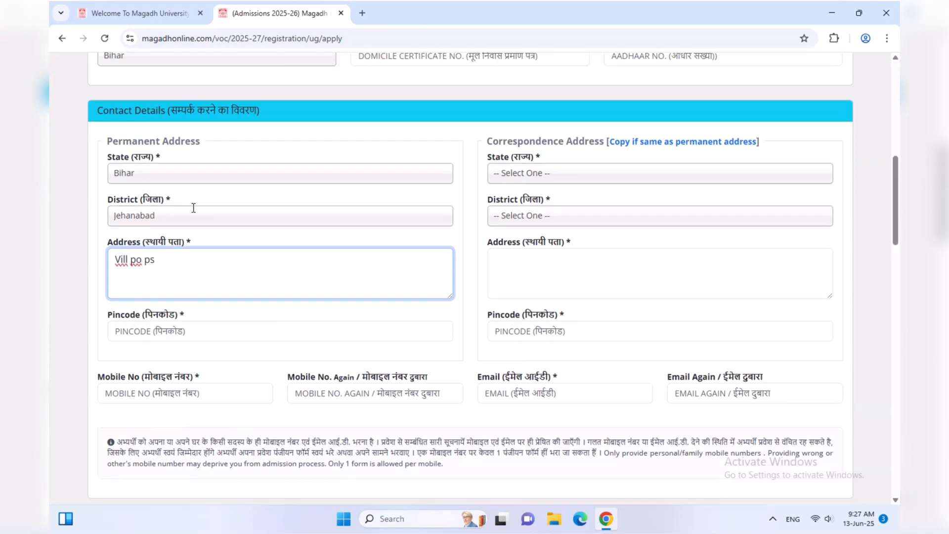
Fill in the pincode of the permanent address and go through the mobile number fields
click(202, 331)
text(804408)
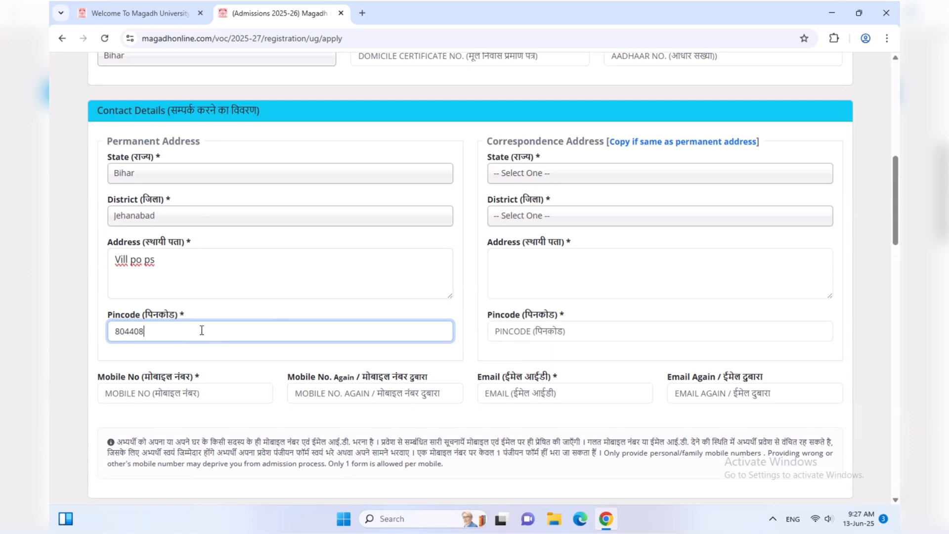
scroll(264, 335, down, 1)
click(272, 355)
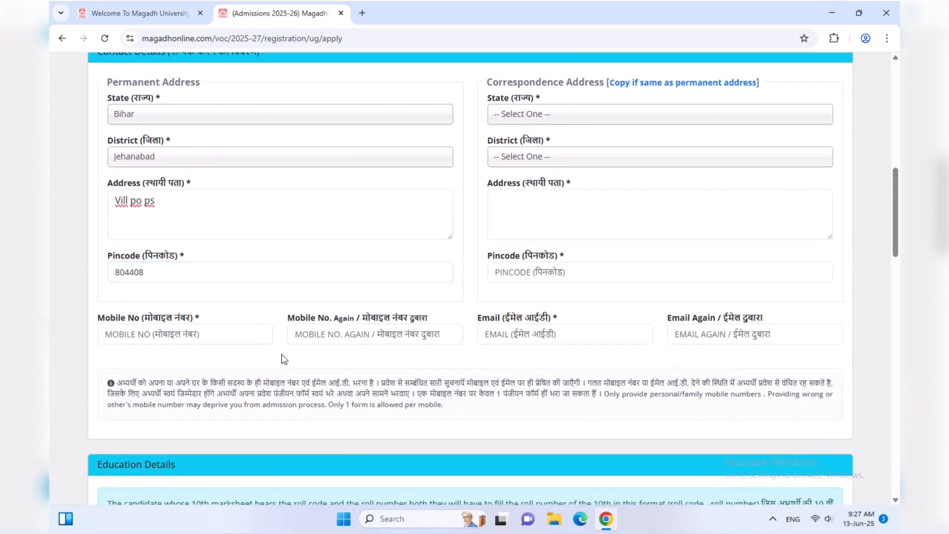
click(232, 337)
scroll(233, 335, down, 2)
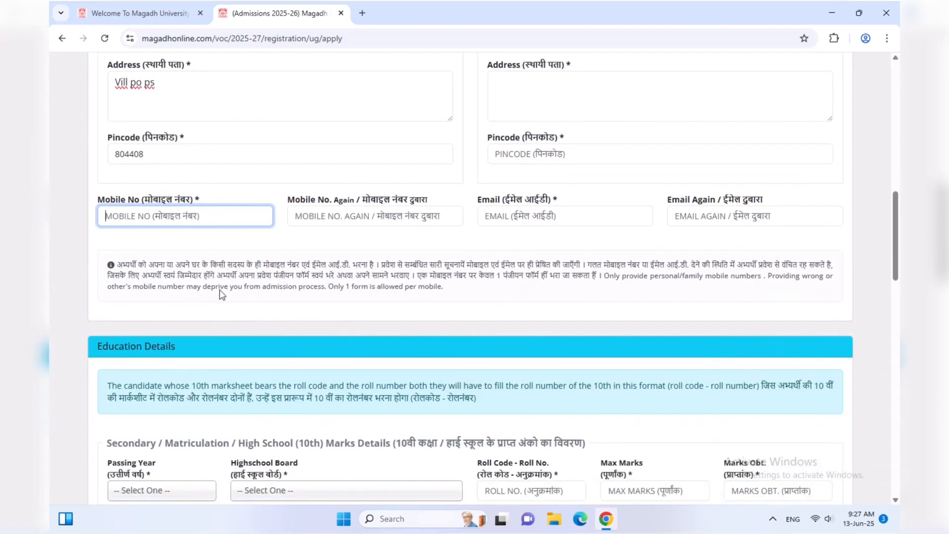
click(332, 220)
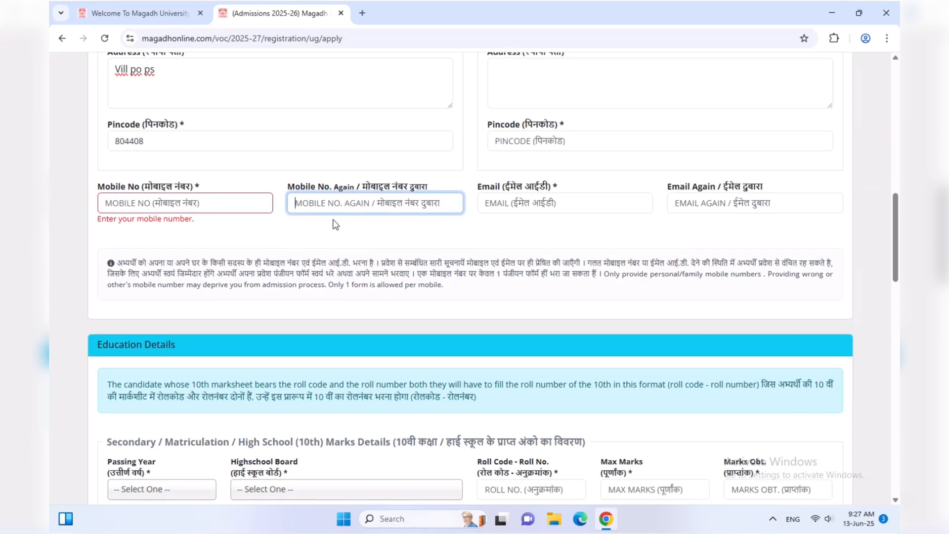
scroll(339, 219, down, 2)
scroll(376, 218, up, 3)
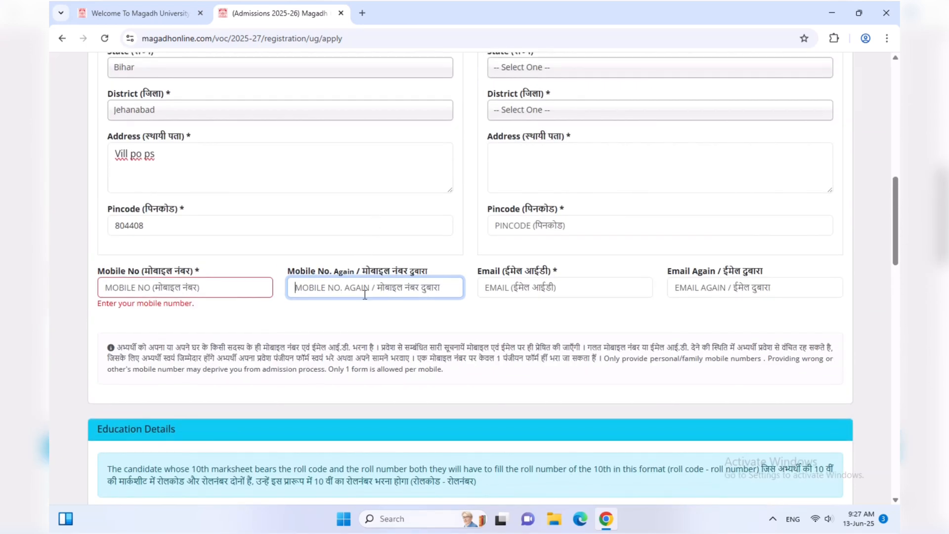
Copy the permanent address into the correspondence address and check the copied entries
scroll(365, 297, up, 2)
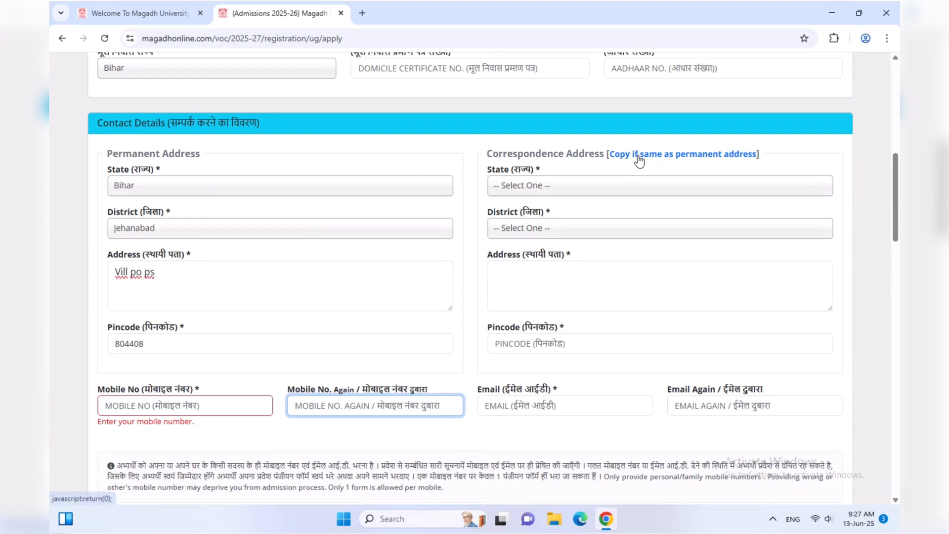
click(655, 155)
scroll(655, 158, down, 5)
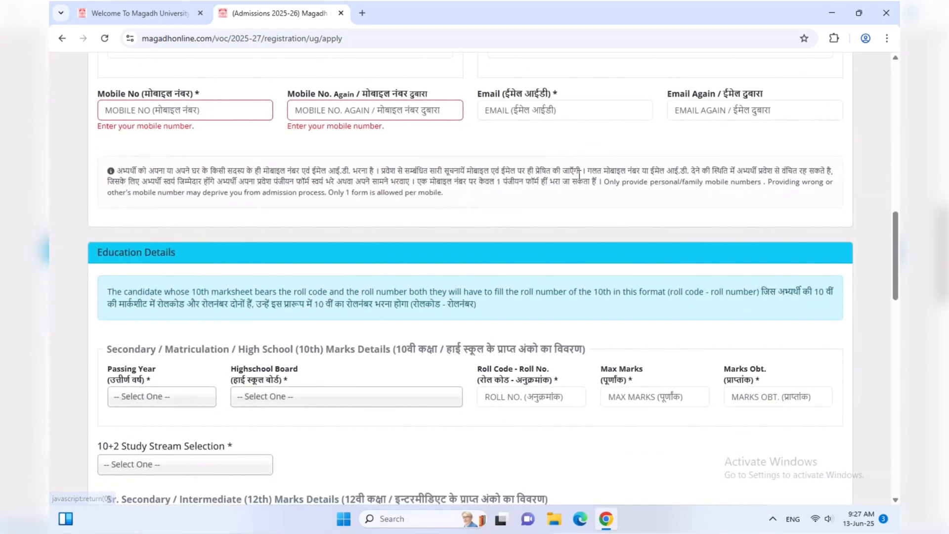
scroll(596, 201, up, 4)
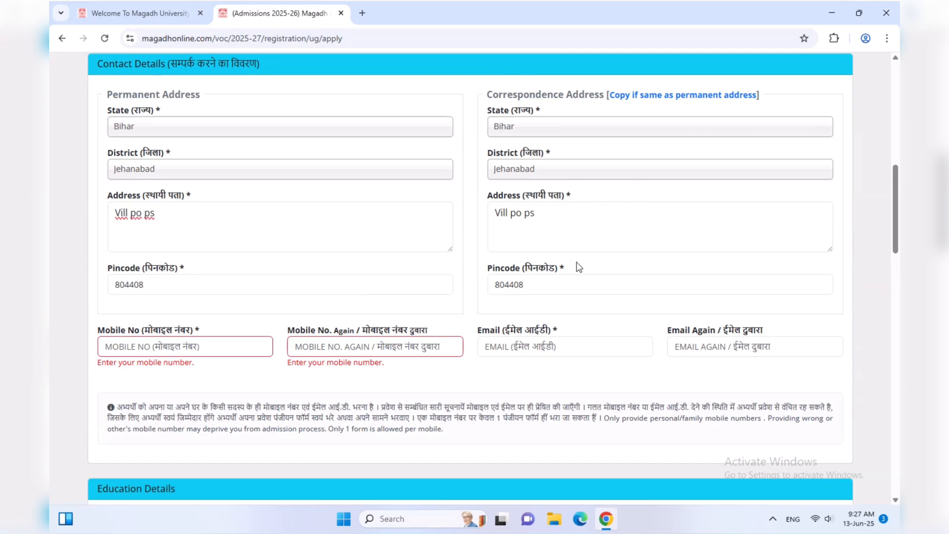
scroll(578, 261, down, 5)
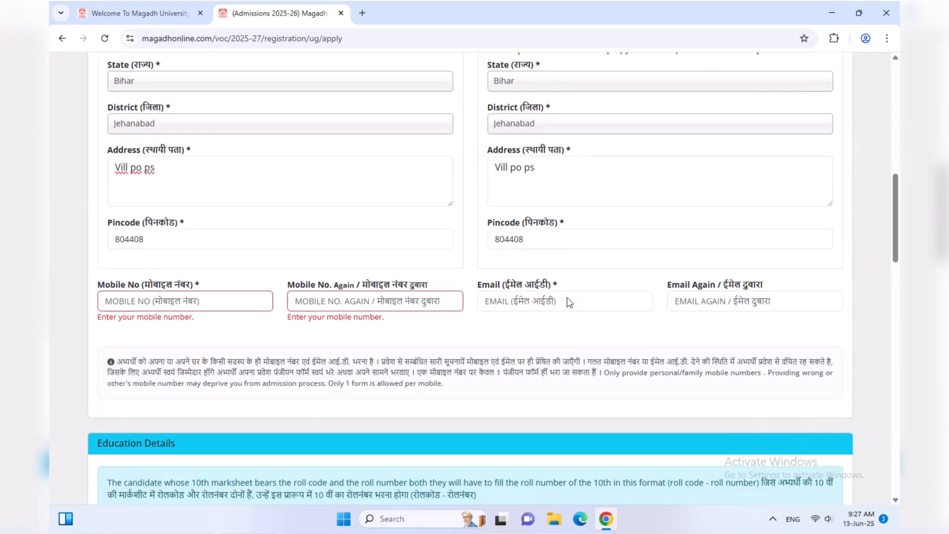
In the 10th marks details, set the passing year to 2022 and the board to Bihar School Examination Board, Patna
scroll(540, 248, down, 1)
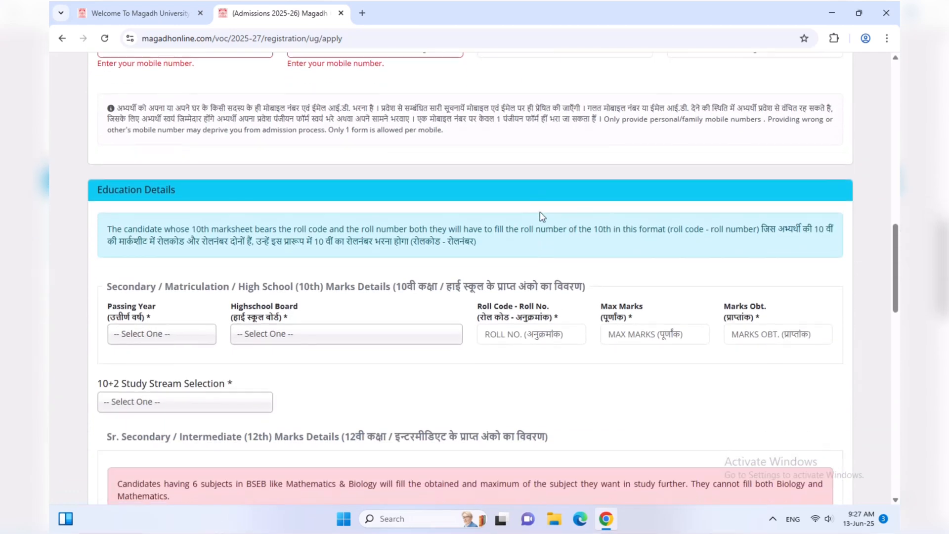
scroll(367, 141, down, 2)
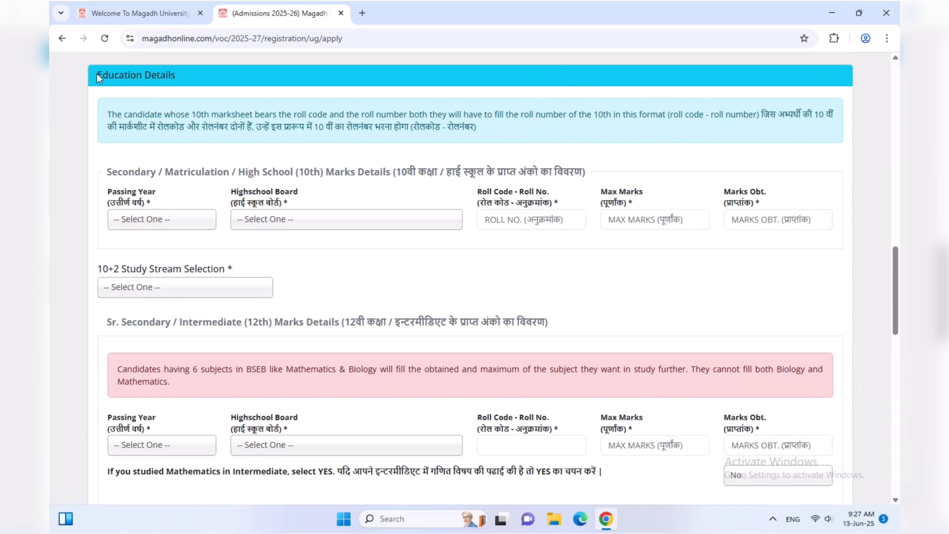
drag(97, 74, 170, 77)
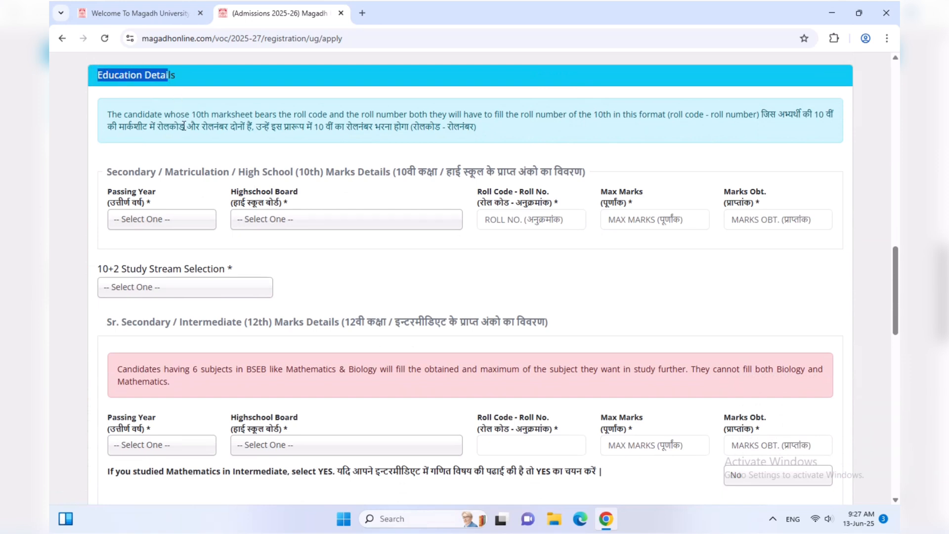
click(193, 166)
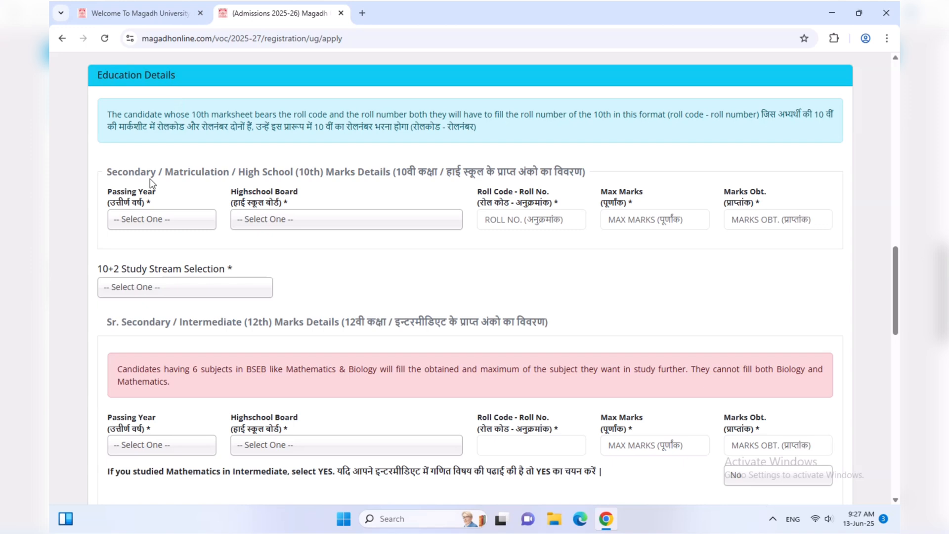
click(132, 218)
click(134, 272)
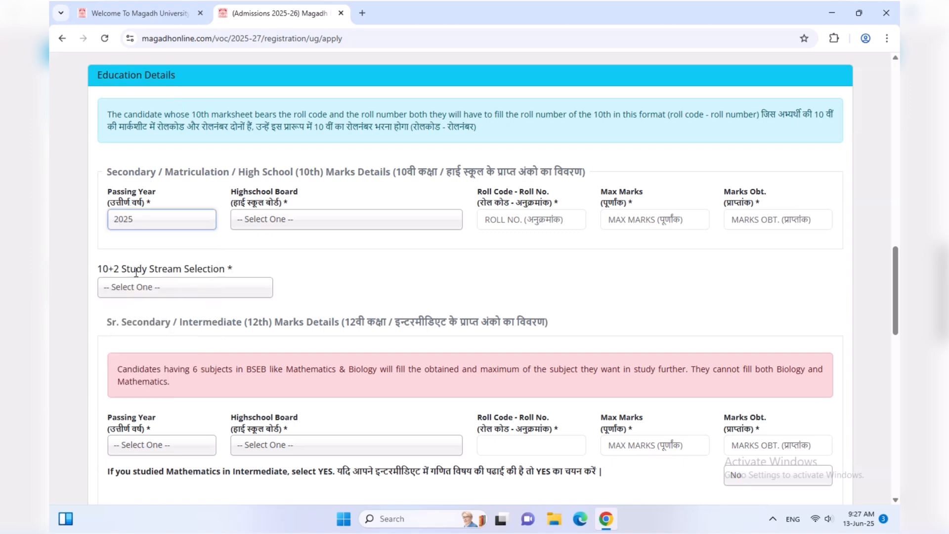
click(154, 220)
click(159, 314)
click(267, 221)
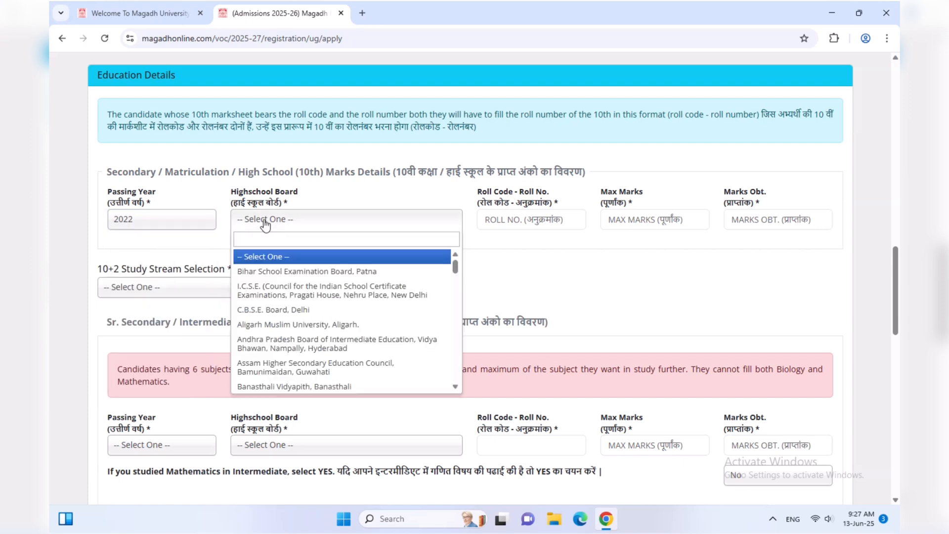
click(278, 272)
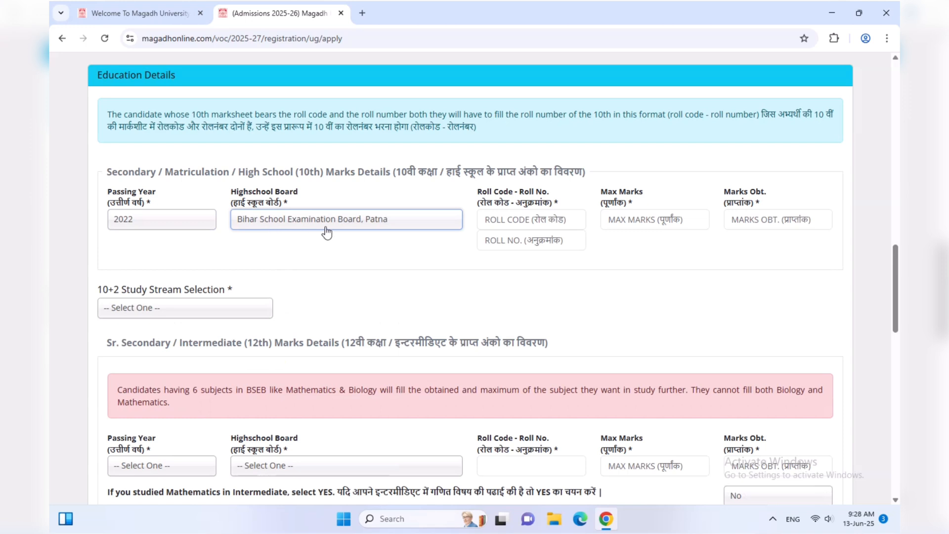
Go through the 10th roll code and roll number fields, and enter 500 as maximum marks and 443 as marks obtained
click(526, 224)
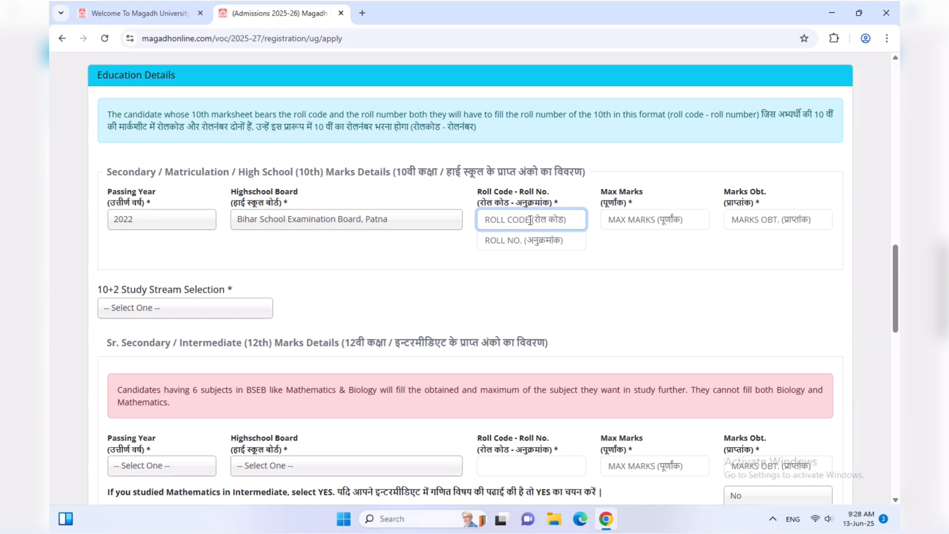
click(534, 240)
scroll(543, 241, down, 2)
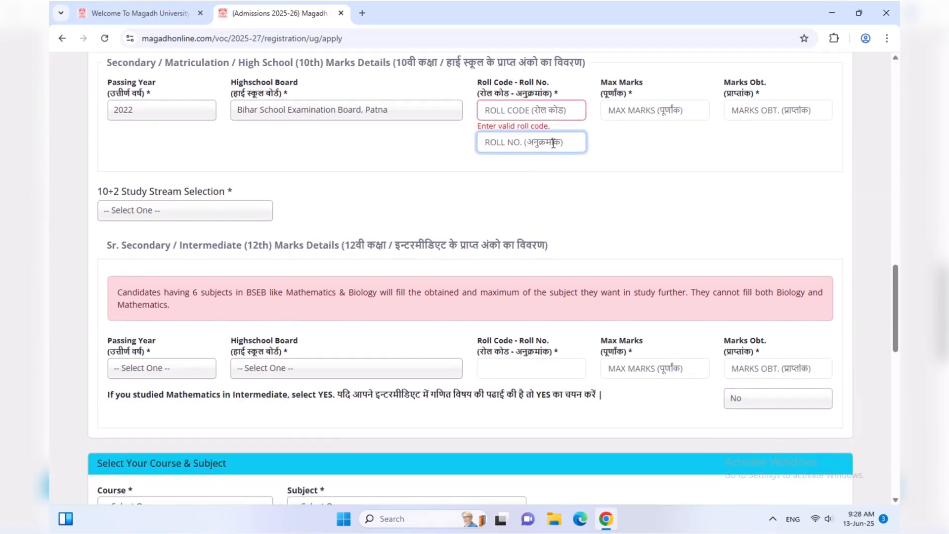
click(631, 138)
scroll(630, 138, down, 1)
scroll(631, 147, up, 2)
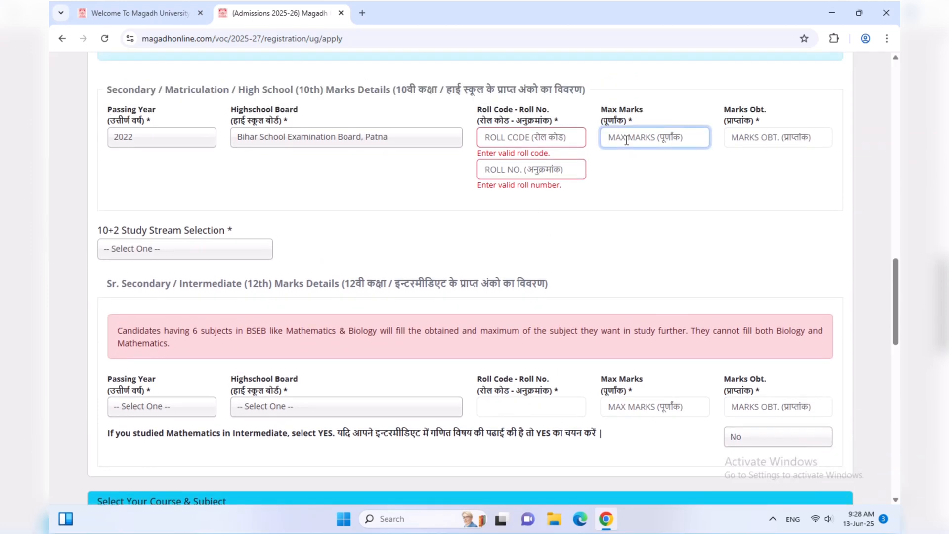
text(500)
click(645, 168)
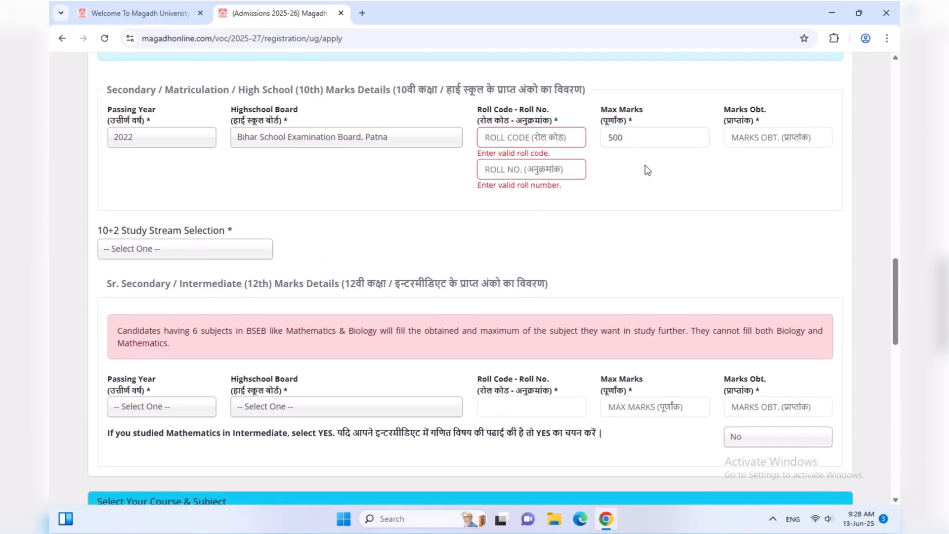
click(744, 137)
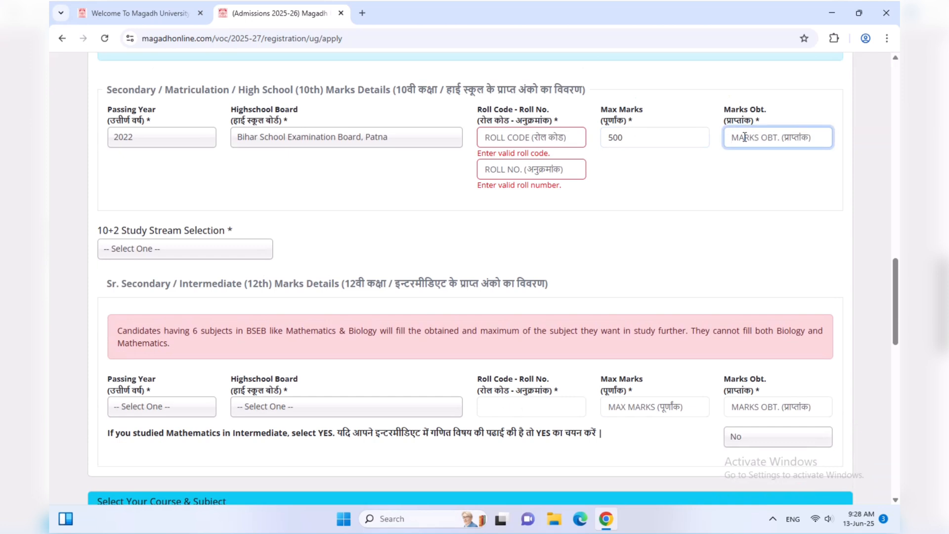
text(443)
click(723, 175)
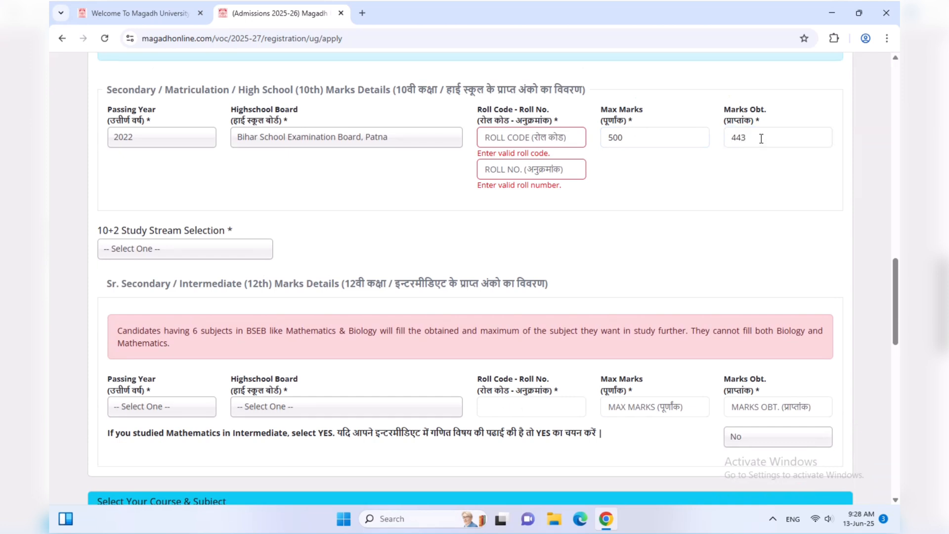
Set the 10+2 study stream to Science with Physics, Chemistry, Mathematics as the core subject
scroll(431, 221, down, 1)
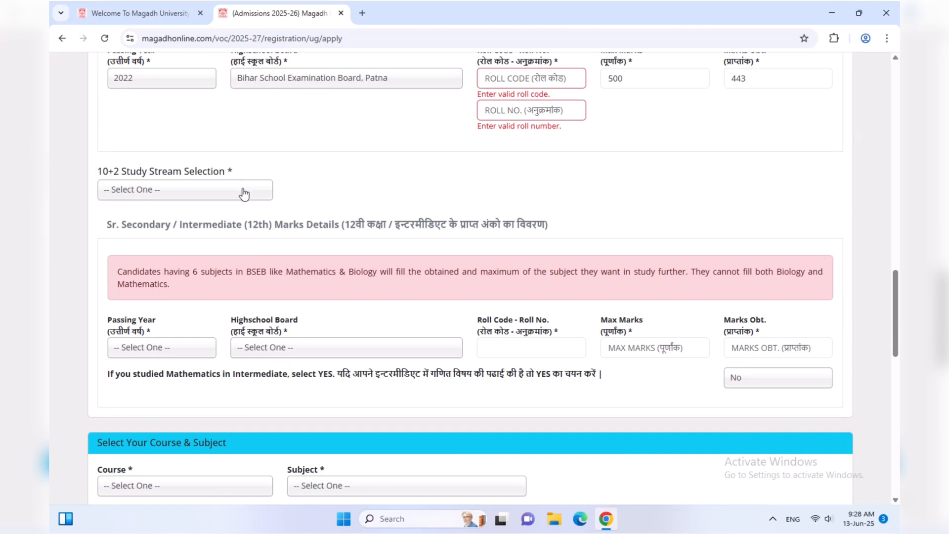
click(164, 190)
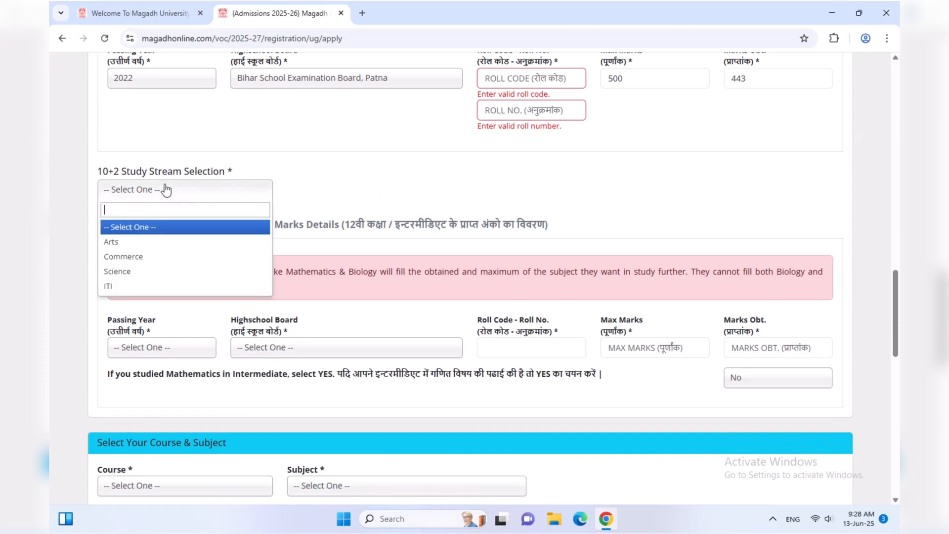
click(144, 274)
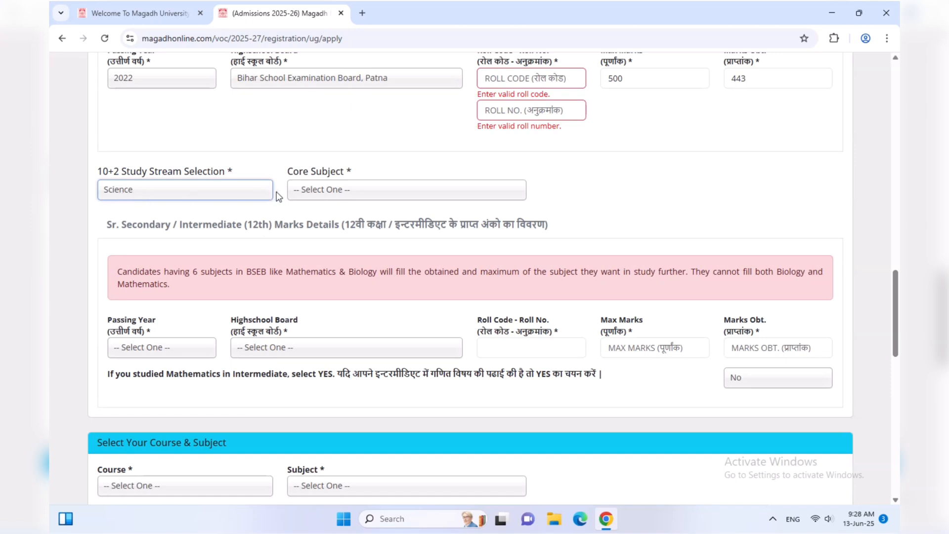
click(320, 193)
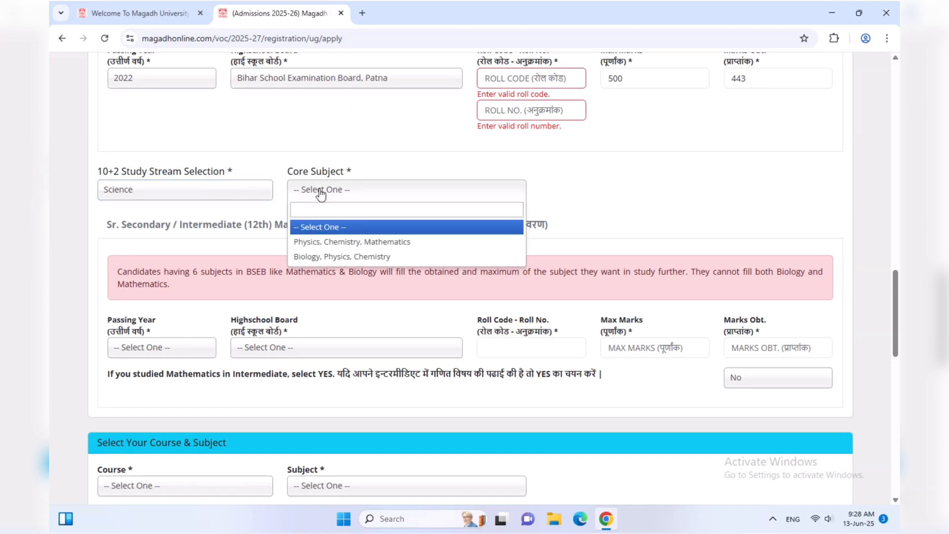
click(331, 242)
In the 12th marks details, set the passing year to 2024 and the board to Bihar School Examination Board, Patna
scroll(369, 245, down, 2)
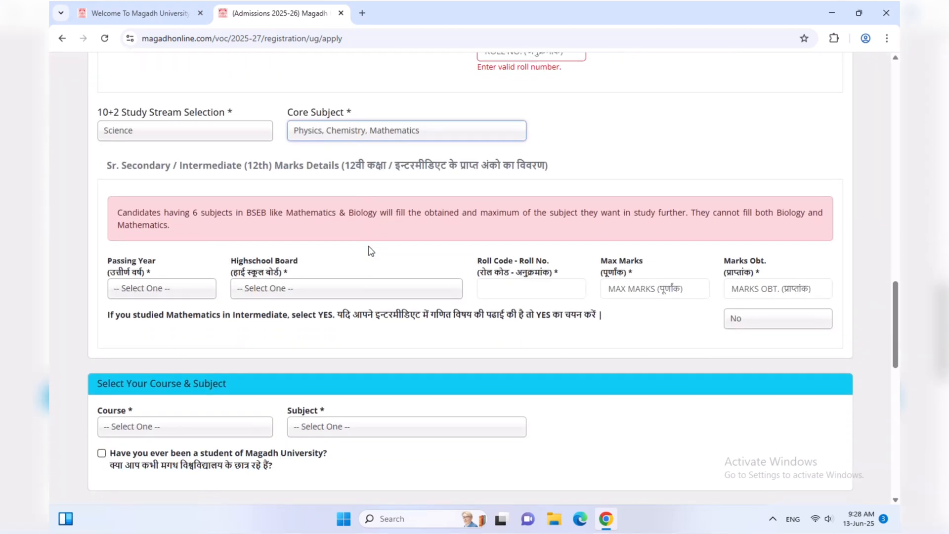
scroll(369, 245, down, 1)
click(153, 230)
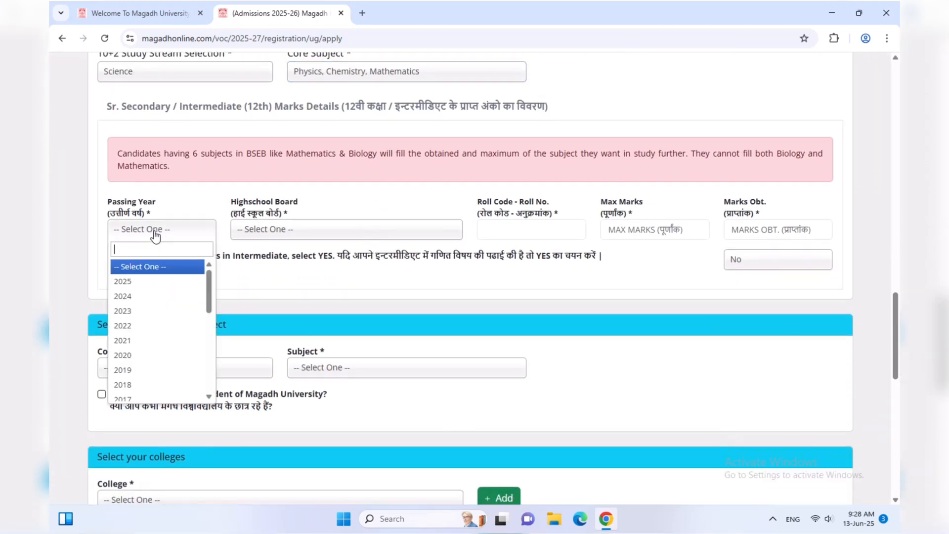
click(148, 296)
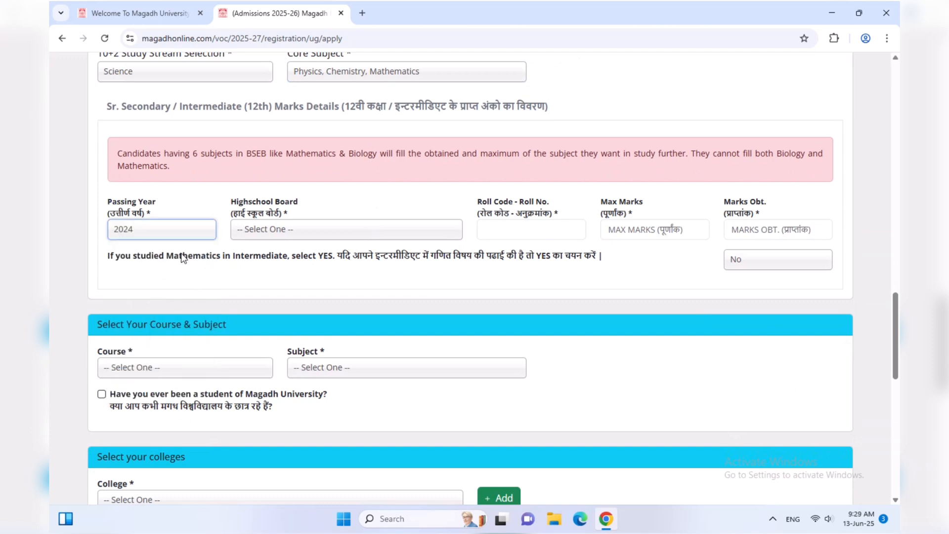
click(274, 231)
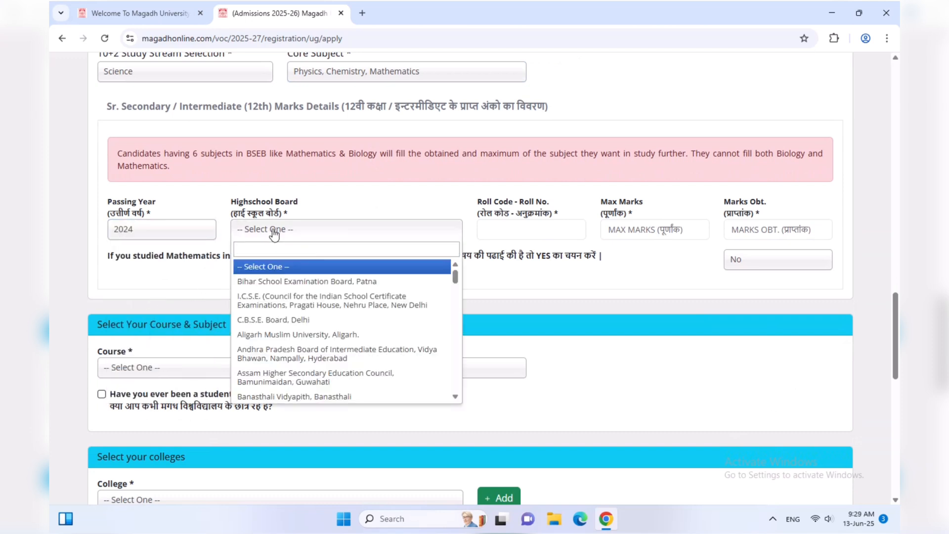
click(278, 281)
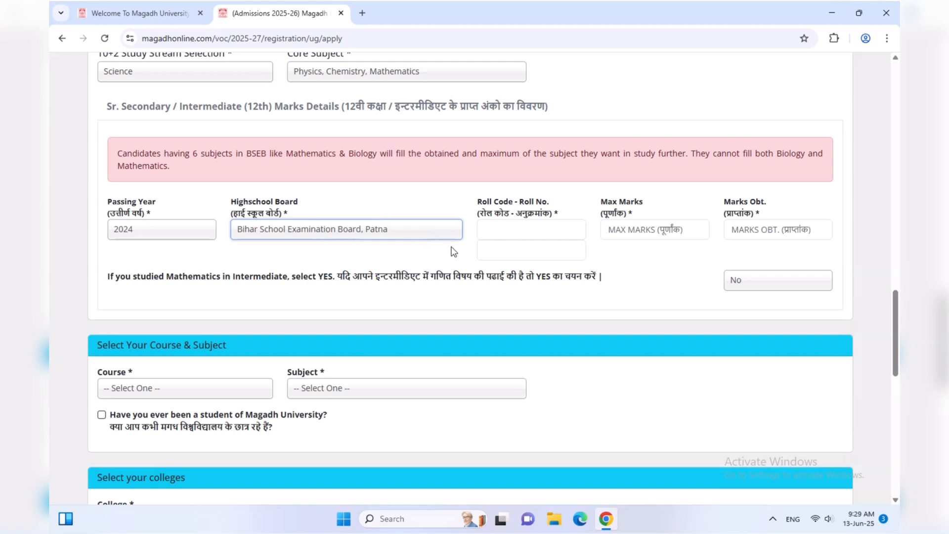
Enter 222 as the 12th roll code and move past the roll number field to the maximum marks
click(512, 232)
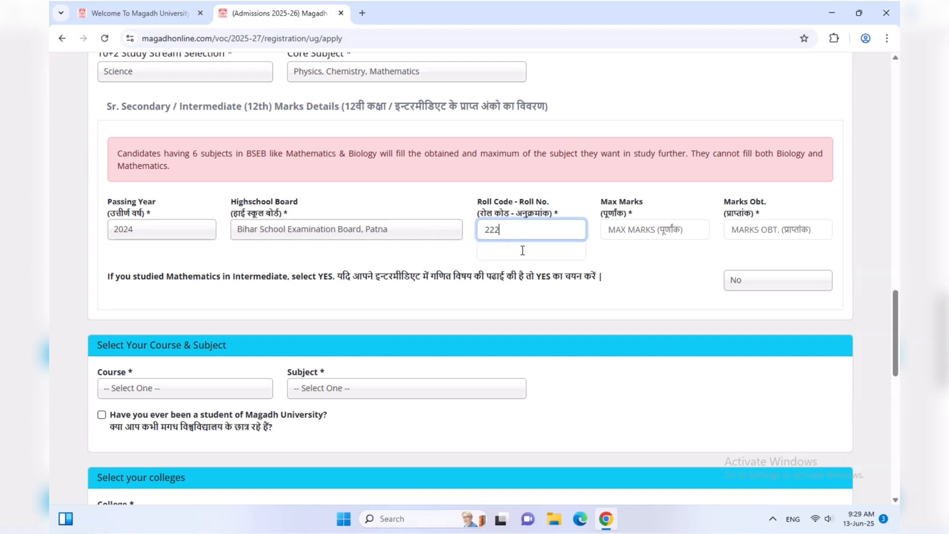
click(523, 250)
scroll(522, 250, down, 2)
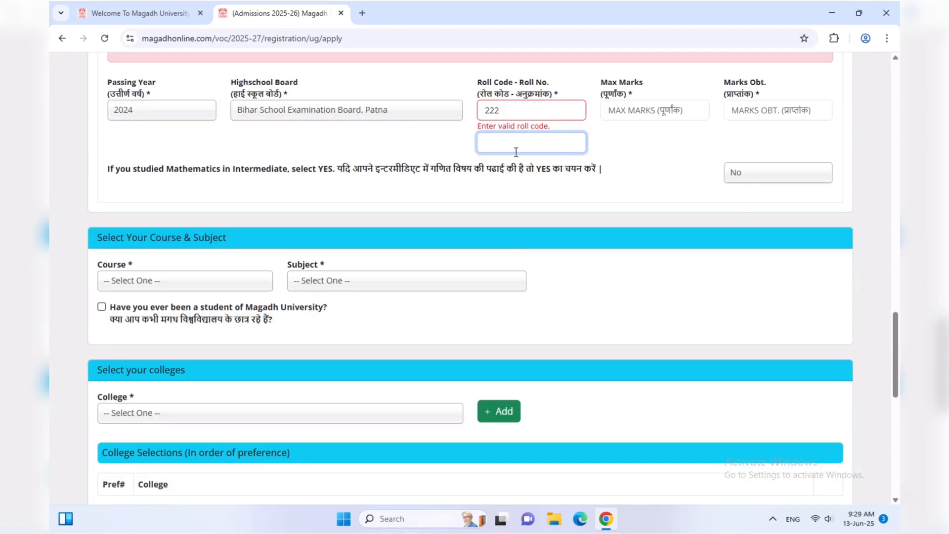
scroll(515, 151, up, 1)
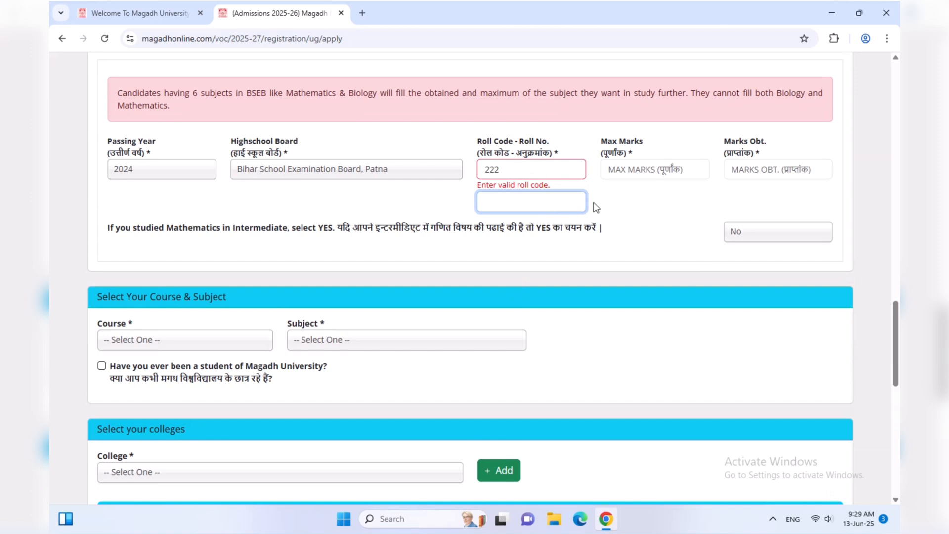
key(Tab)
scroll(625, 183, down, 2)
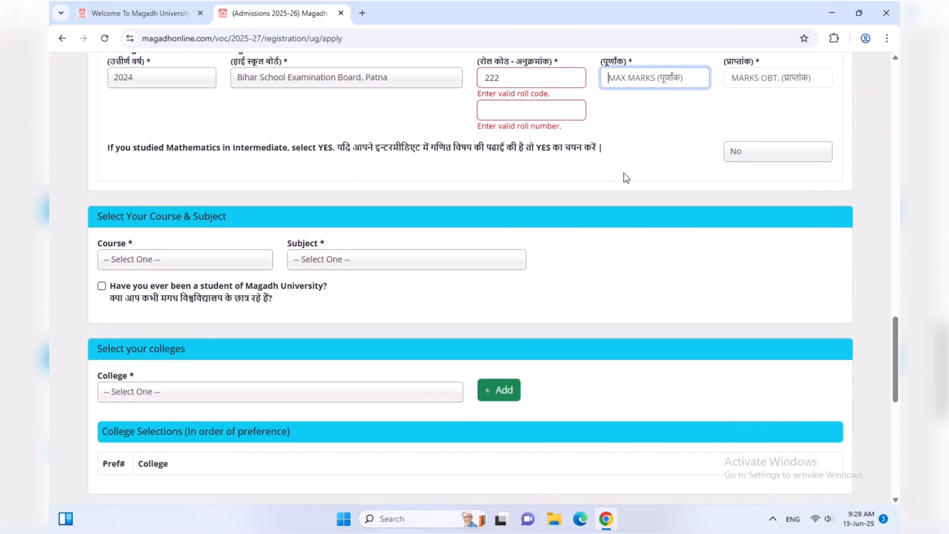
In the 12th marks details, enter 500 as the maximum marks and 441 as the marks obtained
text(500)
click(650, 124)
scroll(651, 123, up, 2)
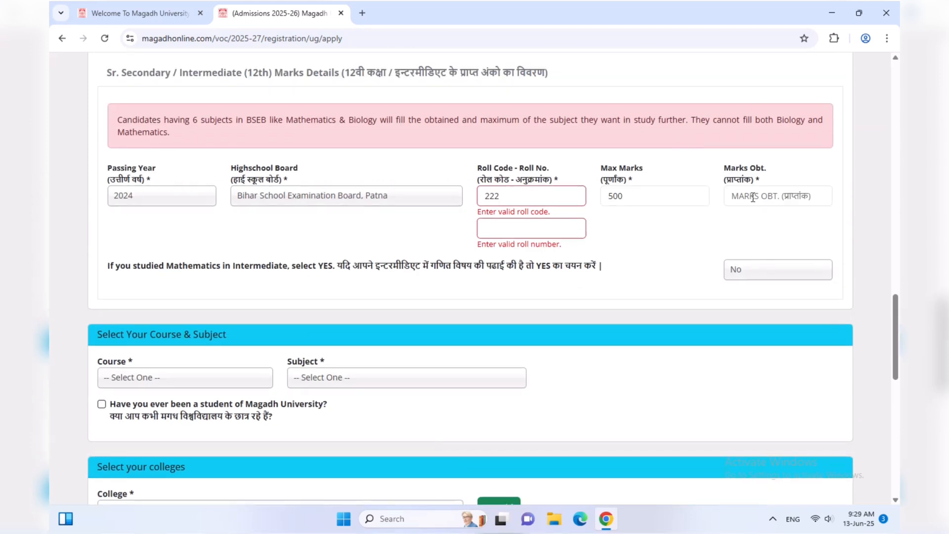
click(751, 197)
text(441)
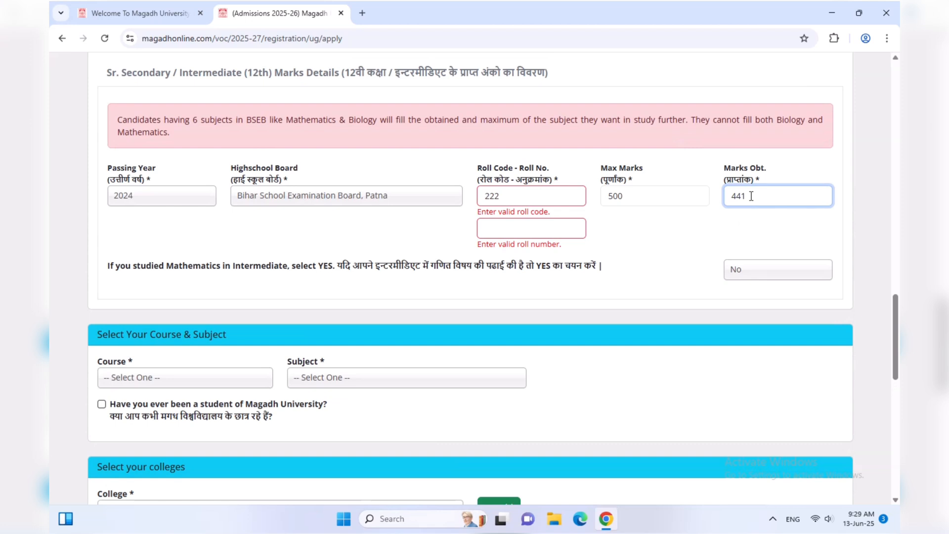
click(723, 234)
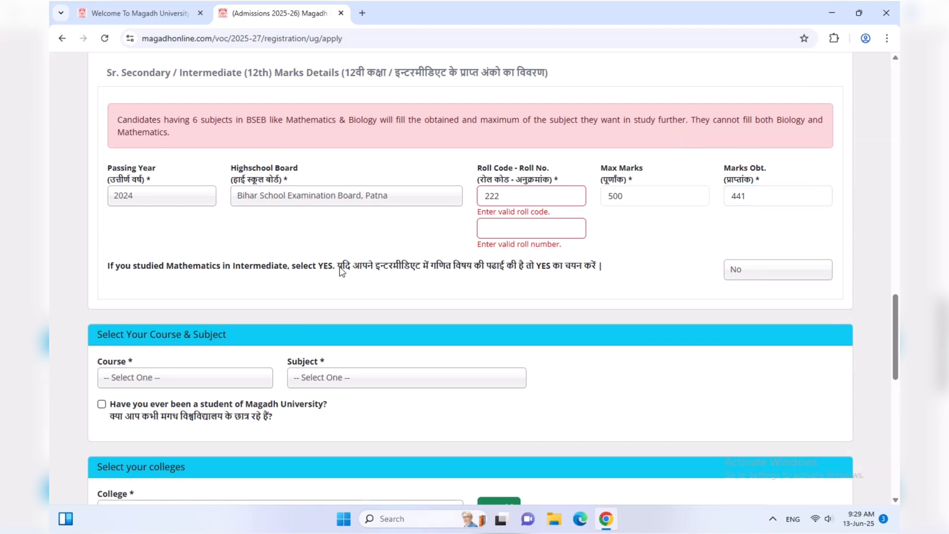
Answer Yes to the question about having studied Mathematics in Intermediate
drag(340, 268, 557, 278)
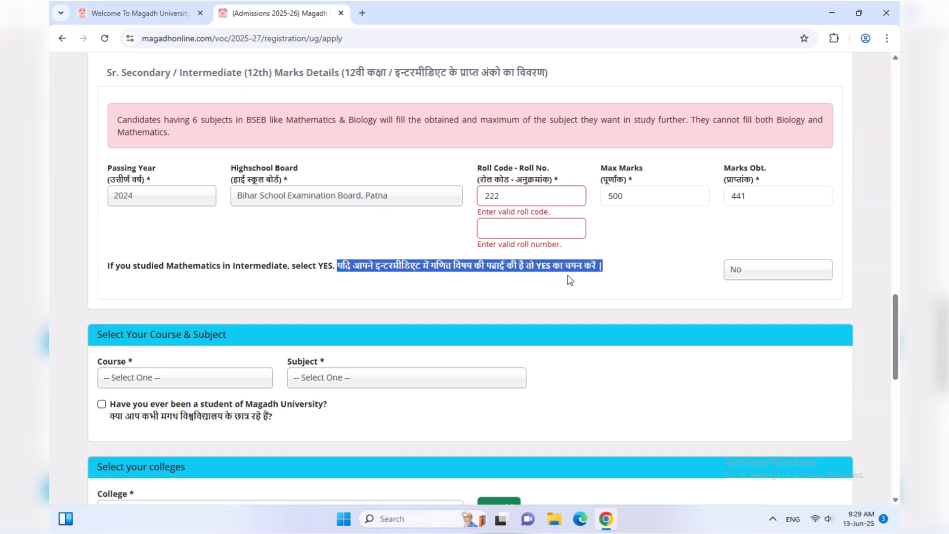
click(570, 279)
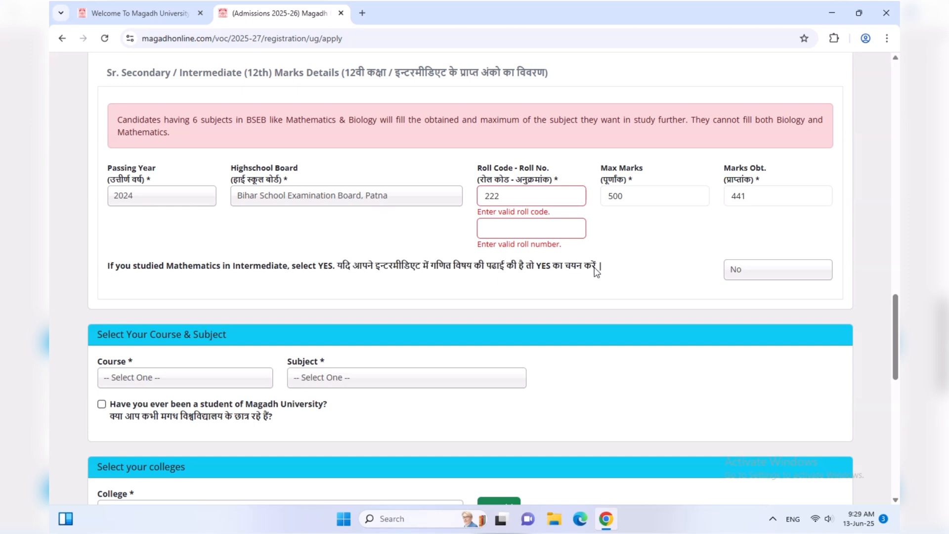
click(736, 271)
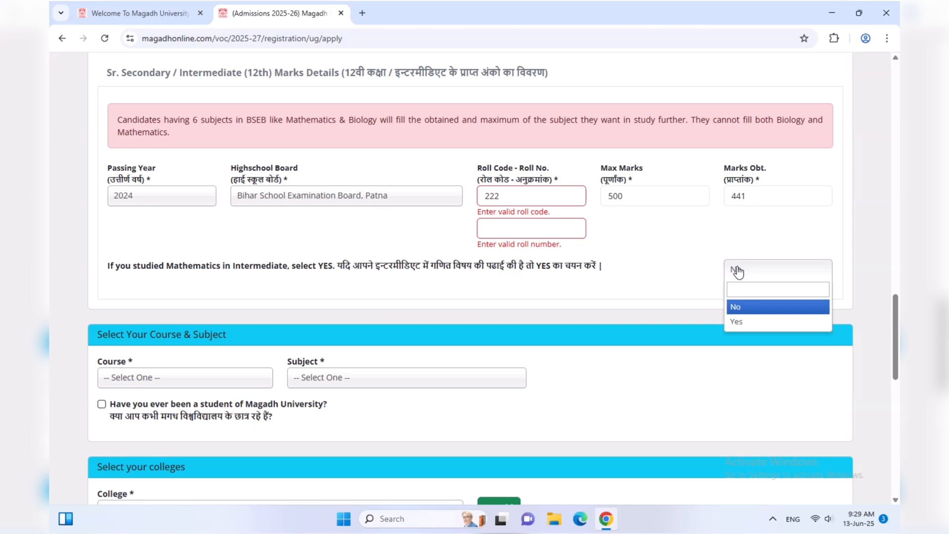
click(736, 321)
click(757, 272)
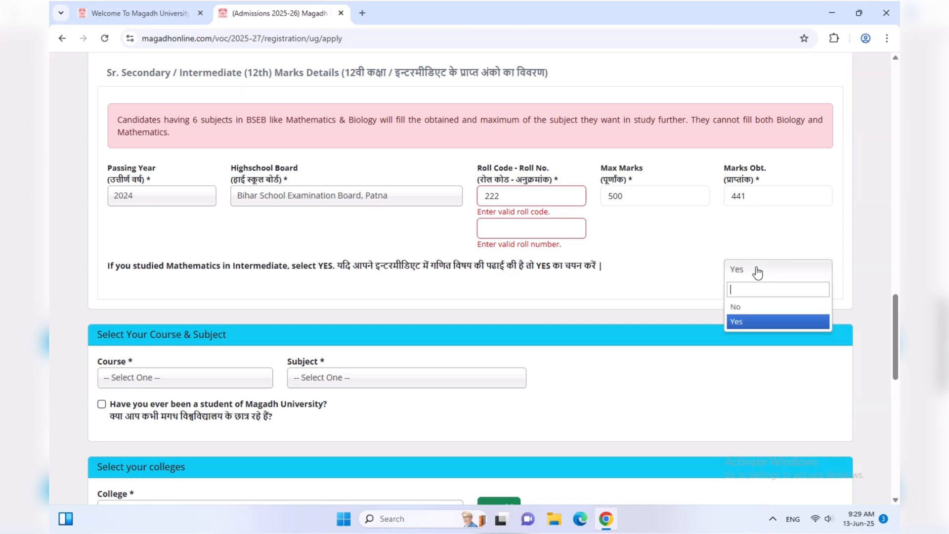
click(741, 307)
click(743, 274)
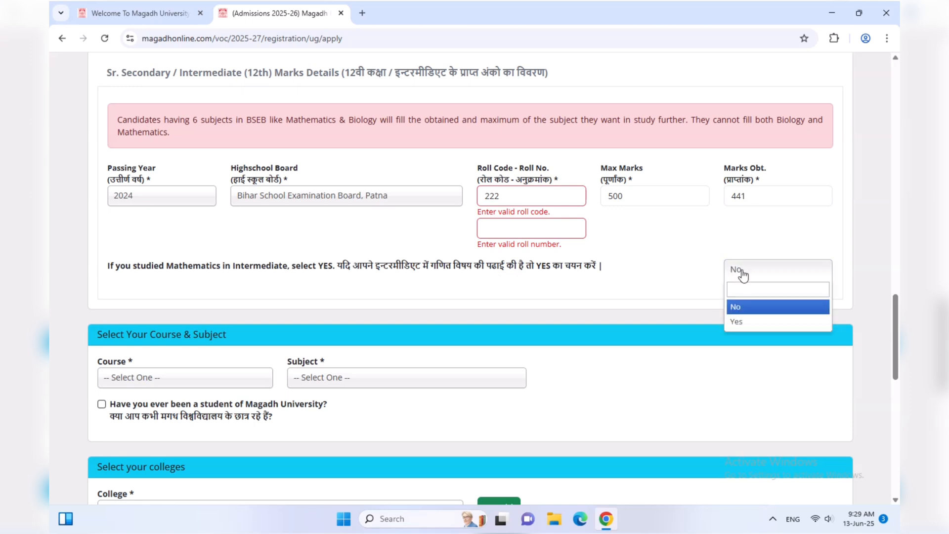
click(736, 321)
Set the course to BCA and the subject to Computer Application, leaving the former Magadh University student option unticked
scroll(227, 155, down, 3)
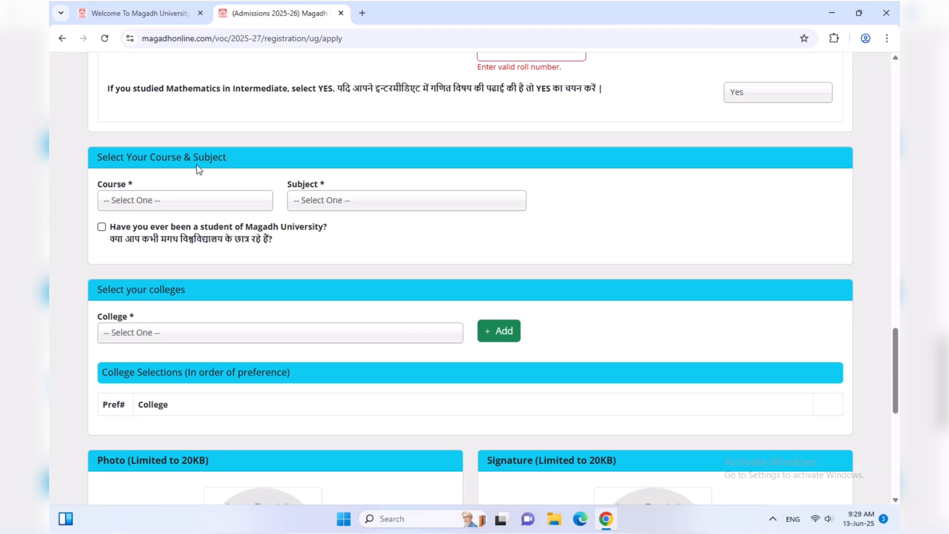
click(302, 240)
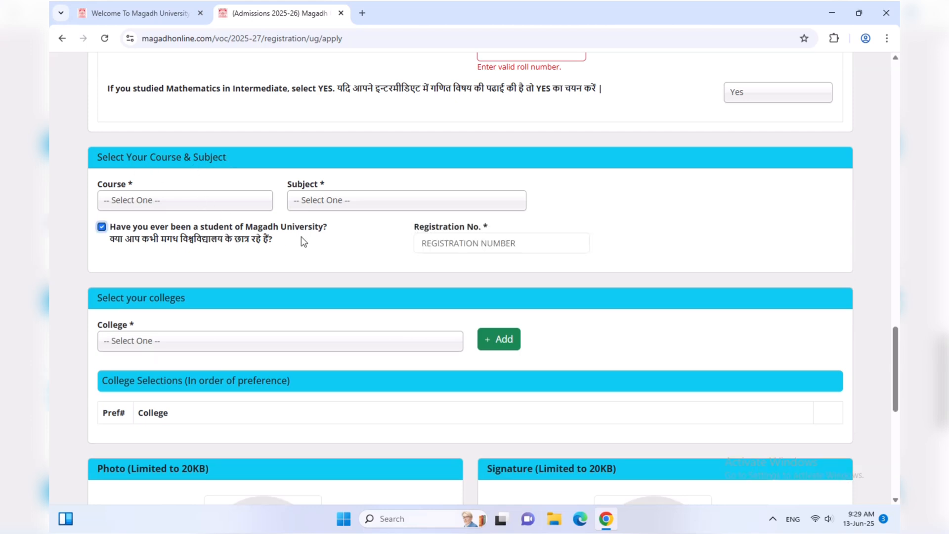
click(245, 239)
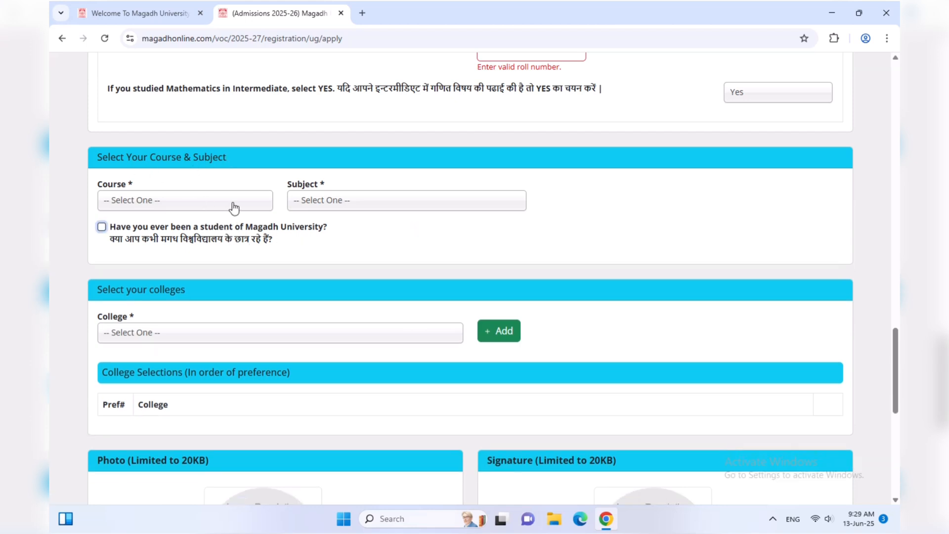
click(234, 208)
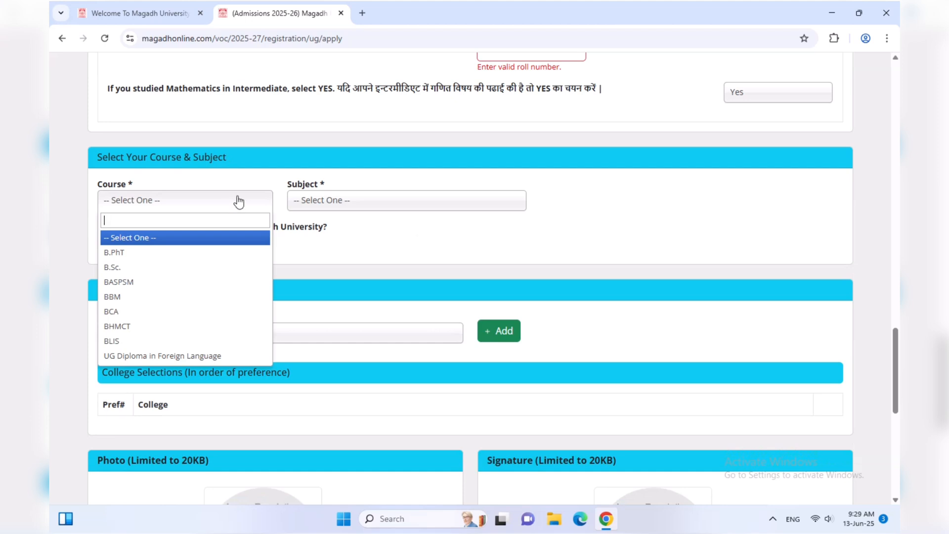
click(231, 202)
click(152, 200)
scroll(151, 201, down, 1)
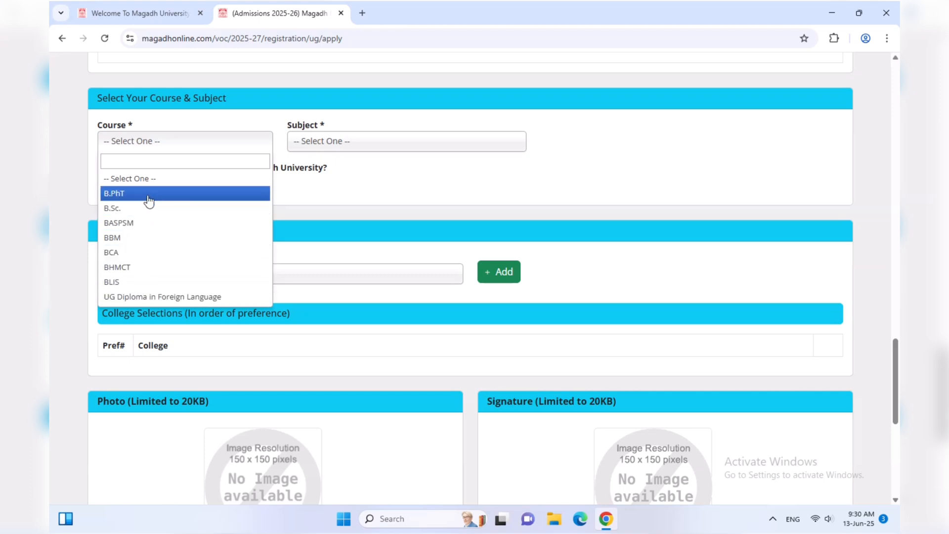
click(136, 257)
scroll(211, 187, up, 1)
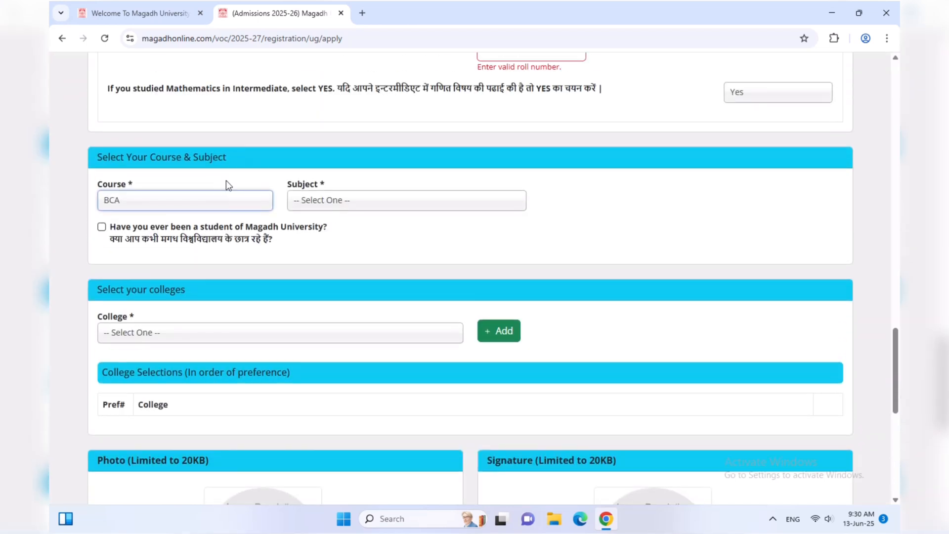
click(300, 202)
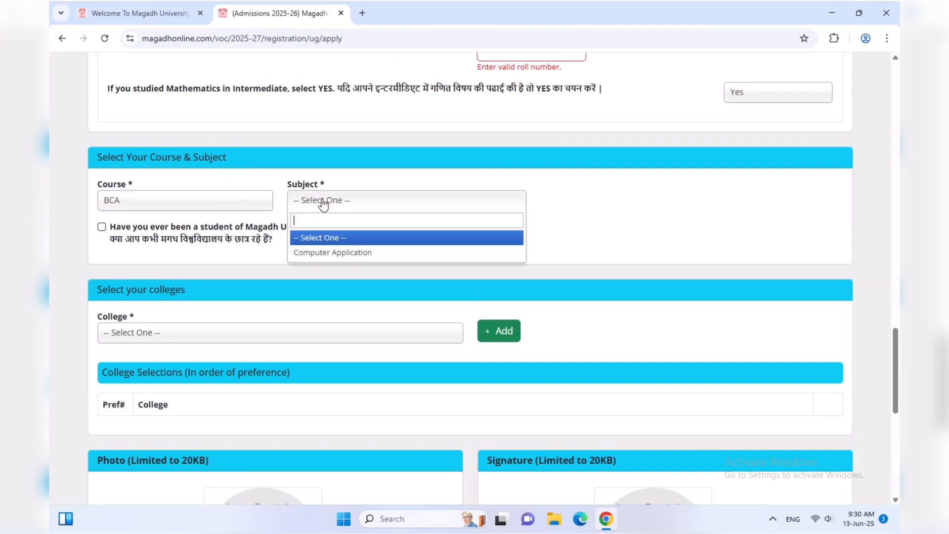
click(314, 252)
Change the course to B.Sc. and choose Information Technology (IT) as the subject
click(193, 207)
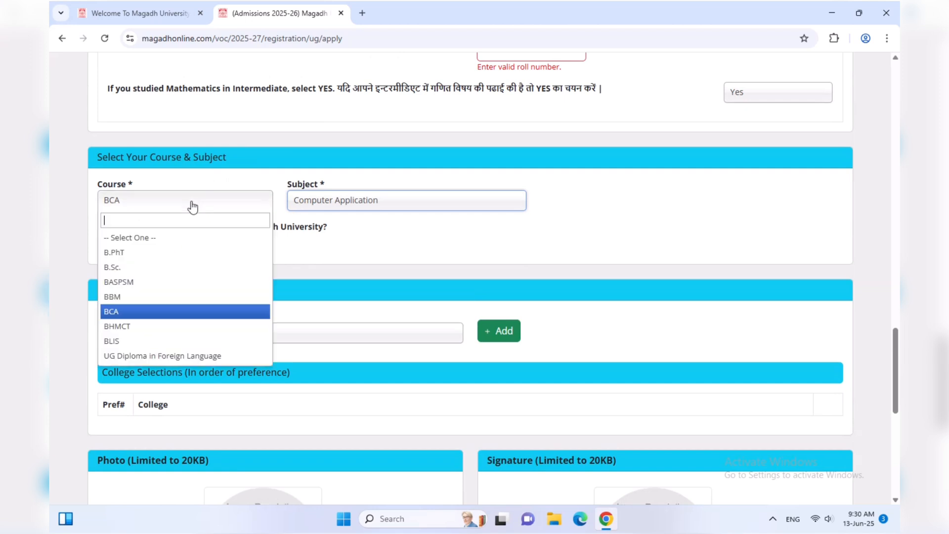
click(150, 270)
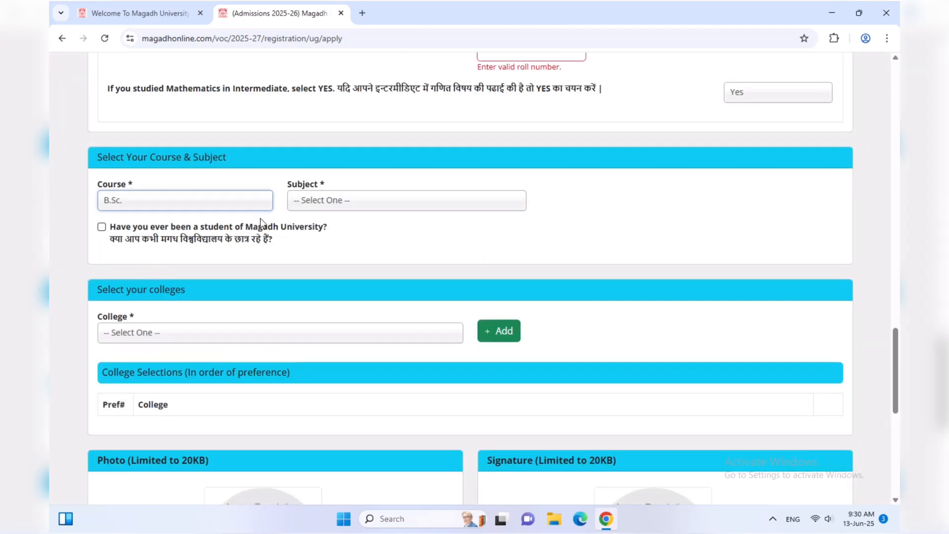
click(307, 204)
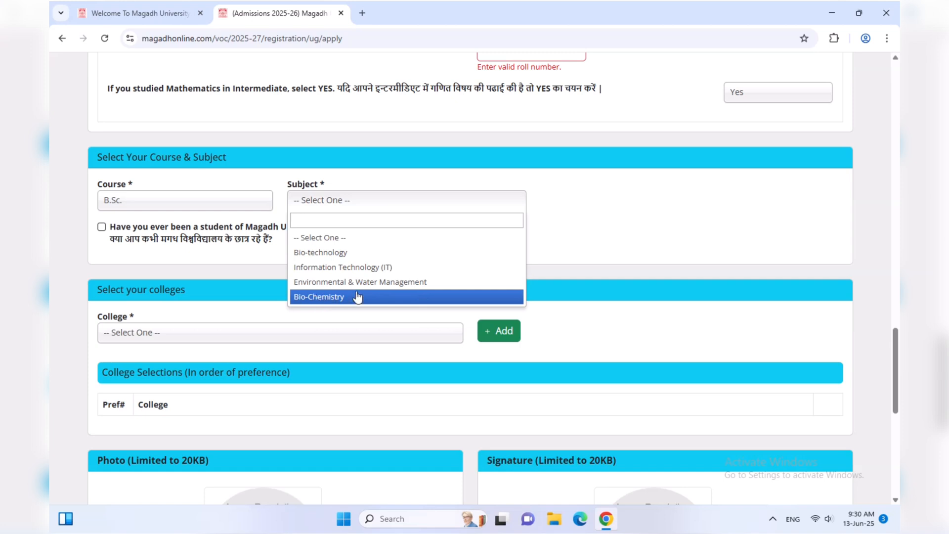
click(350, 269)
Switch the course back to BCA with Computer Application as the subject
click(217, 203)
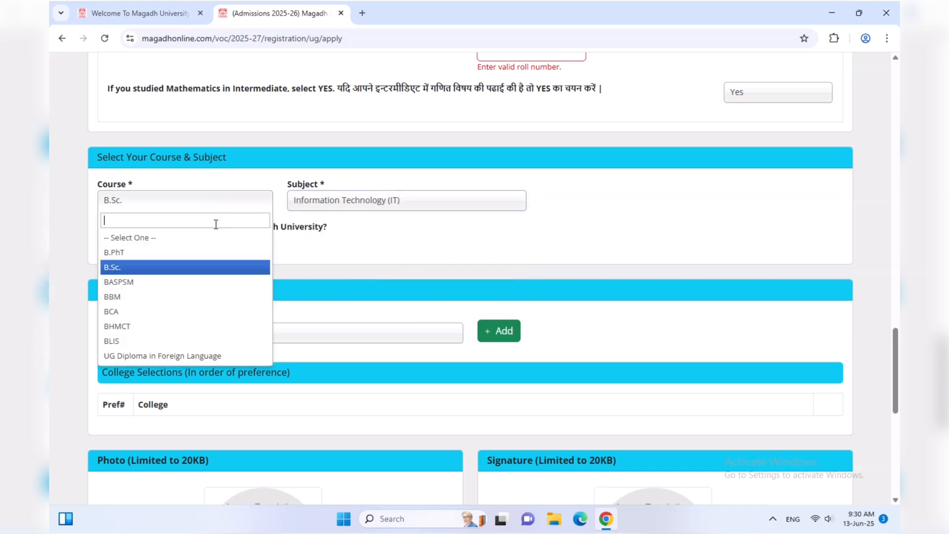
click(190, 311)
click(319, 207)
click(325, 256)
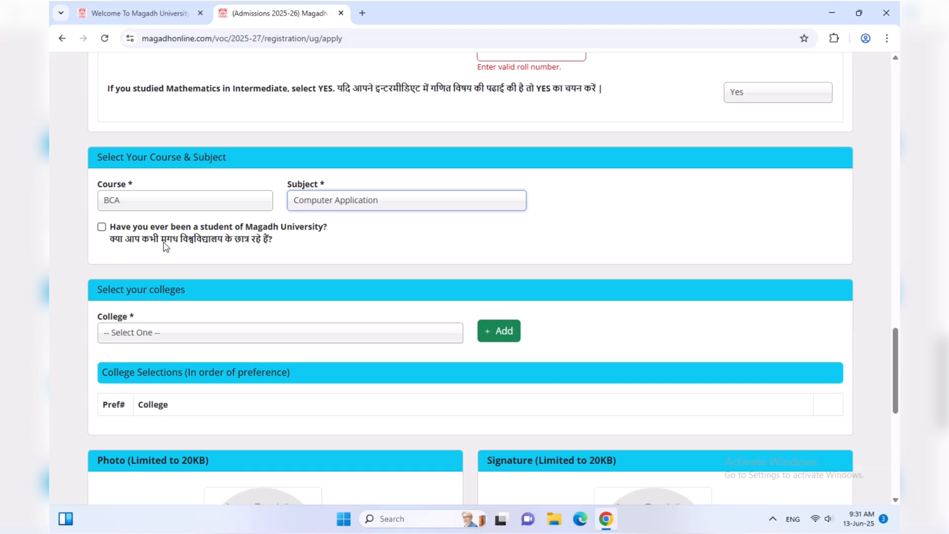
click(102, 227)
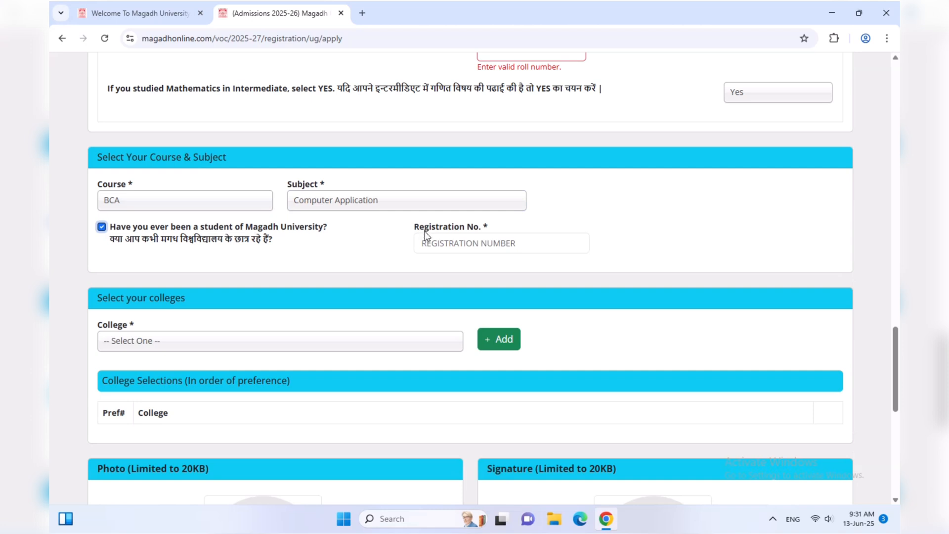
click(433, 242)
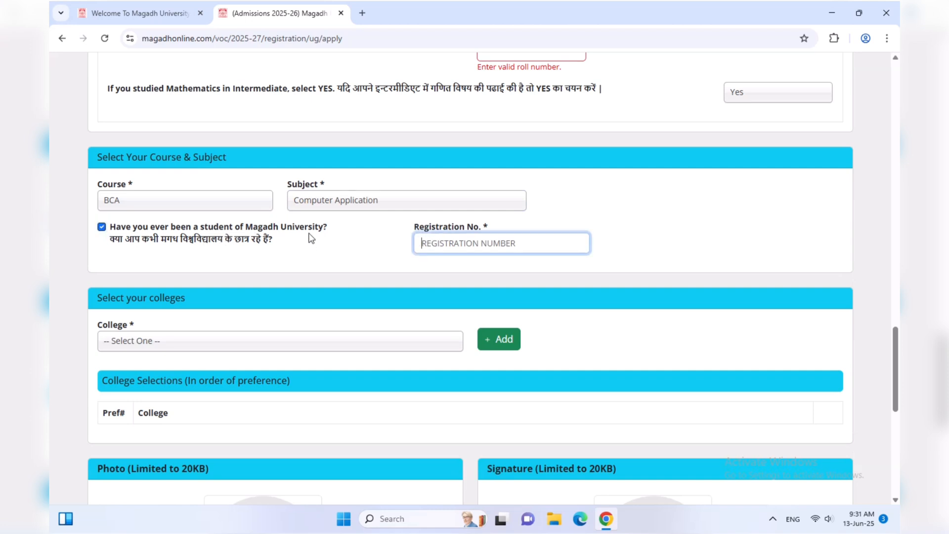
click(101, 227)
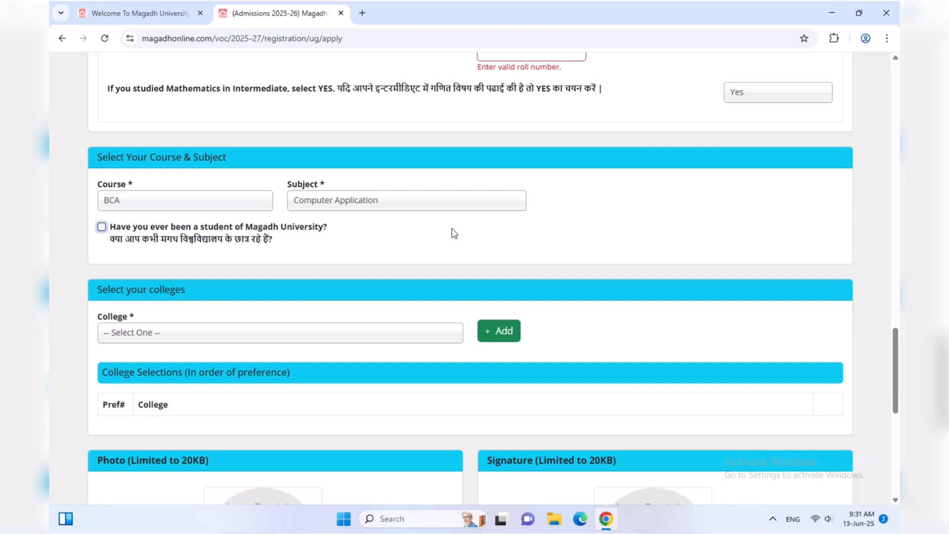
Add [105] Gaya College, Gaya as the first college preference
scroll(453, 232, down, 2)
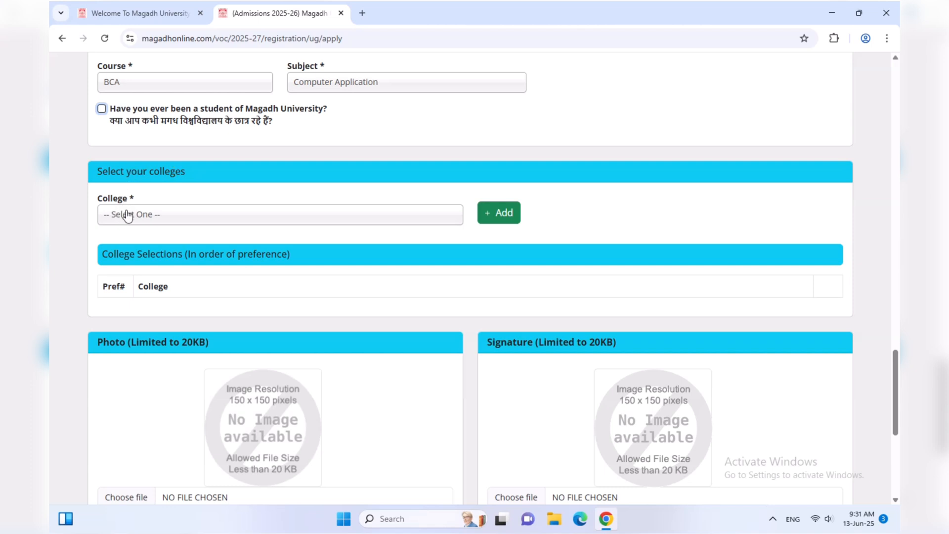
scroll(180, 202, up, 1)
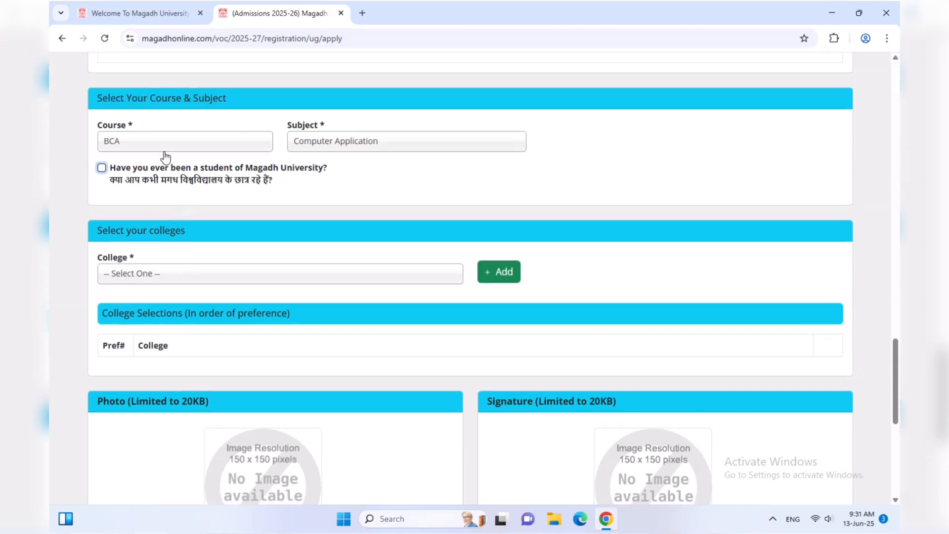
click(213, 279)
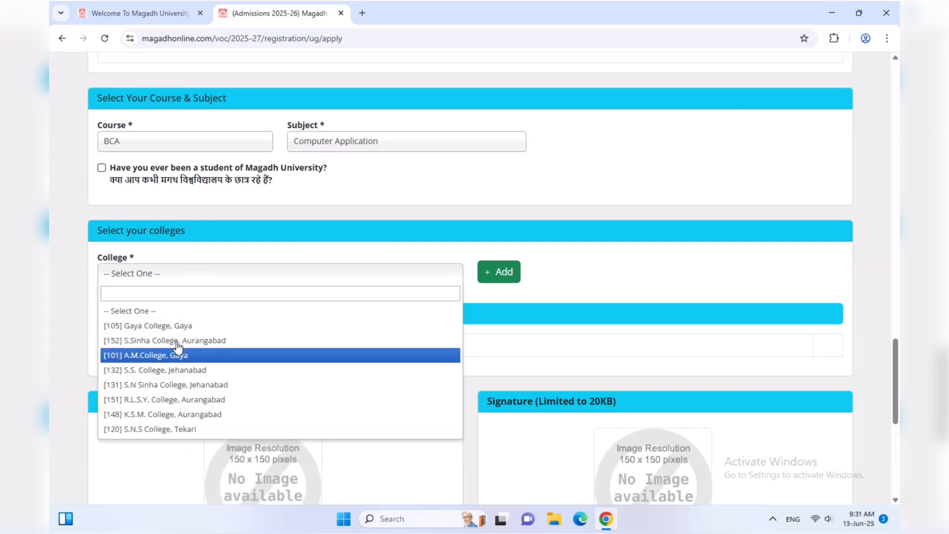
click(142, 328)
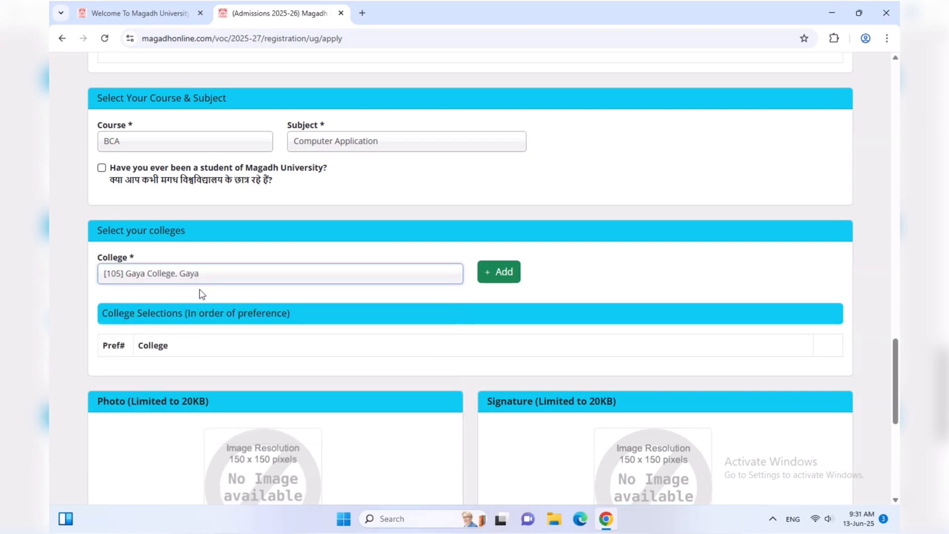
click(498, 278)
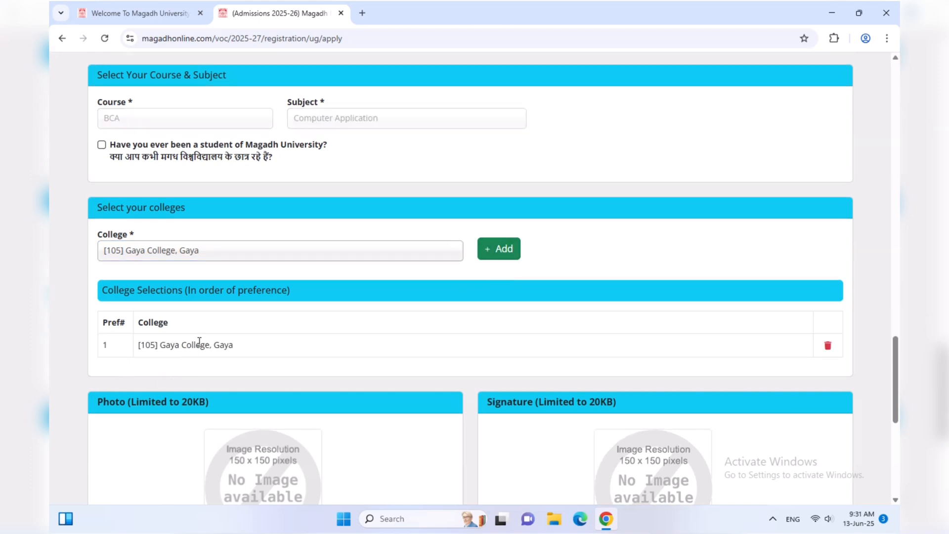
Add [152] S.Sinha College, Aurangabad and [132] S.S. College, Jehanabad as the second and third college preferences
click(196, 252)
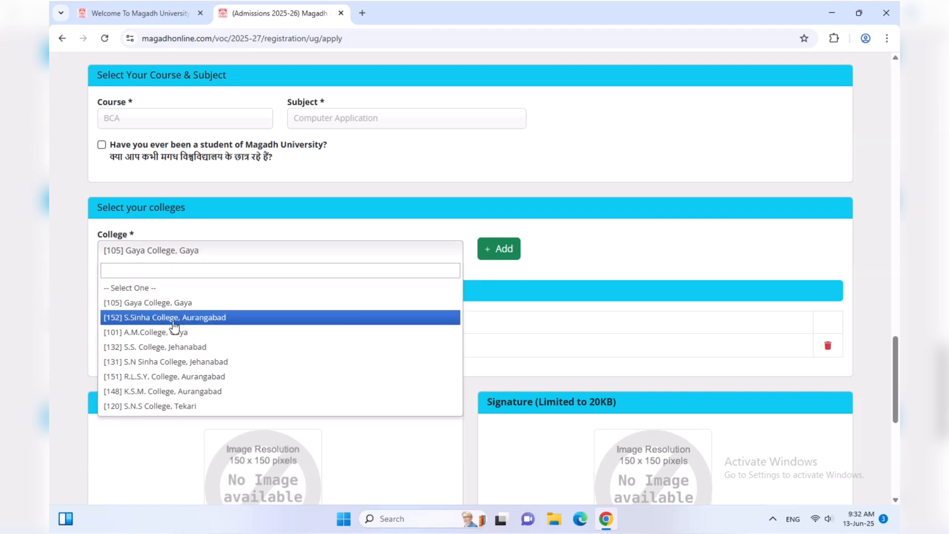
click(206, 319)
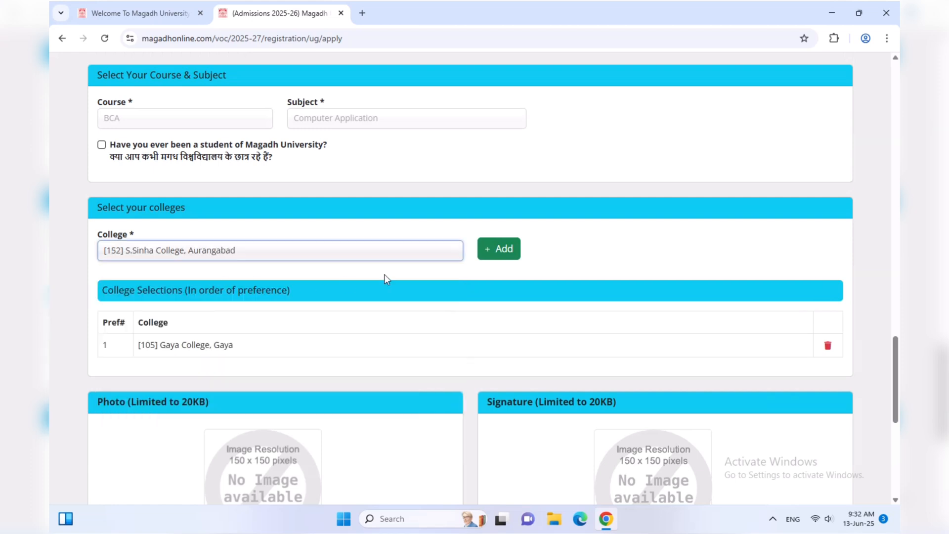
click(487, 250)
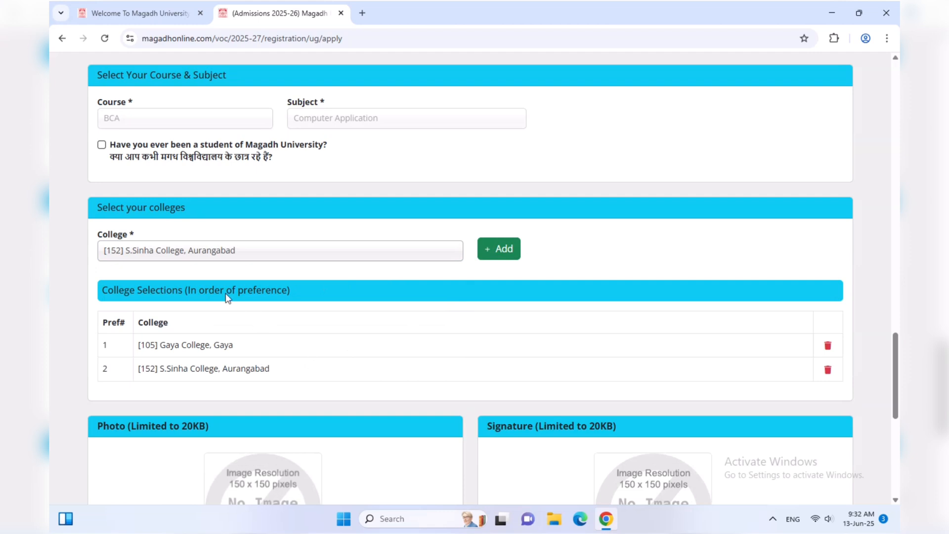
click(203, 251)
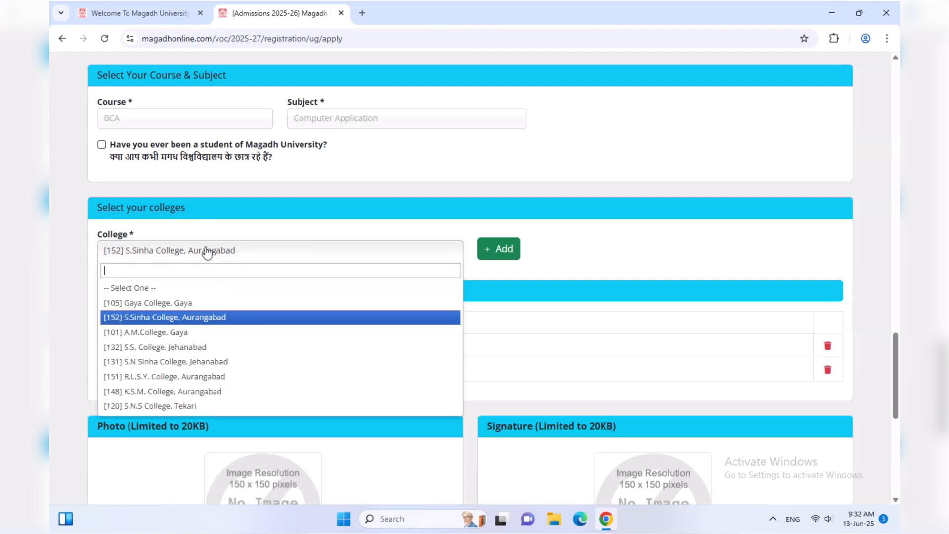
click(179, 348)
click(496, 252)
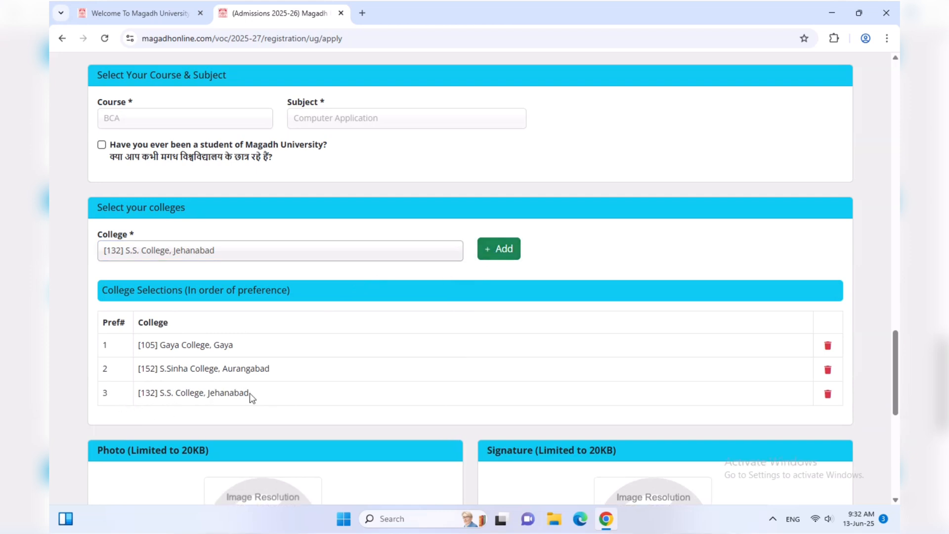
Add [131] S.N Sinha College, Jehanabad, [151] R.L.S.Y. College, Aurangabad and [148] K.S.M. College, Aurangabad as college preferences four to six
scroll(257, 354, down, 1)
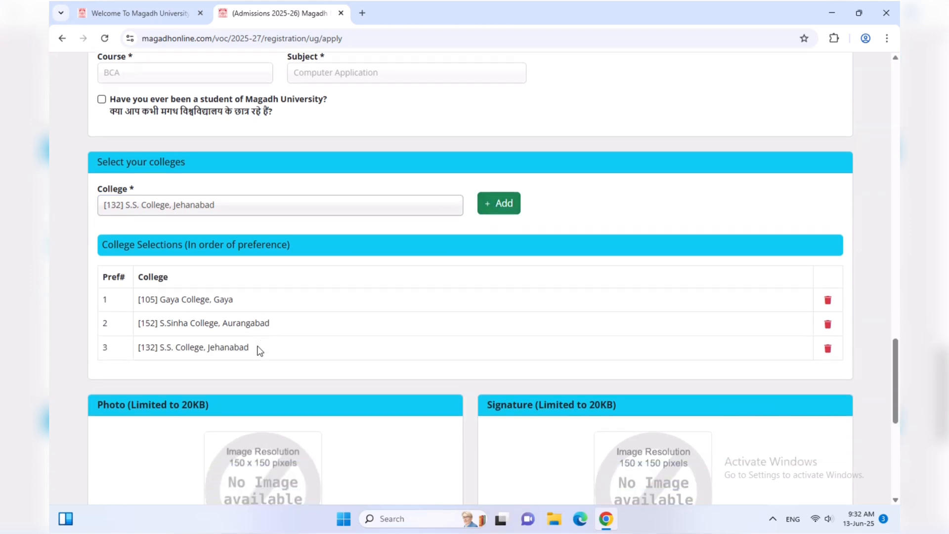
click(217, 195)
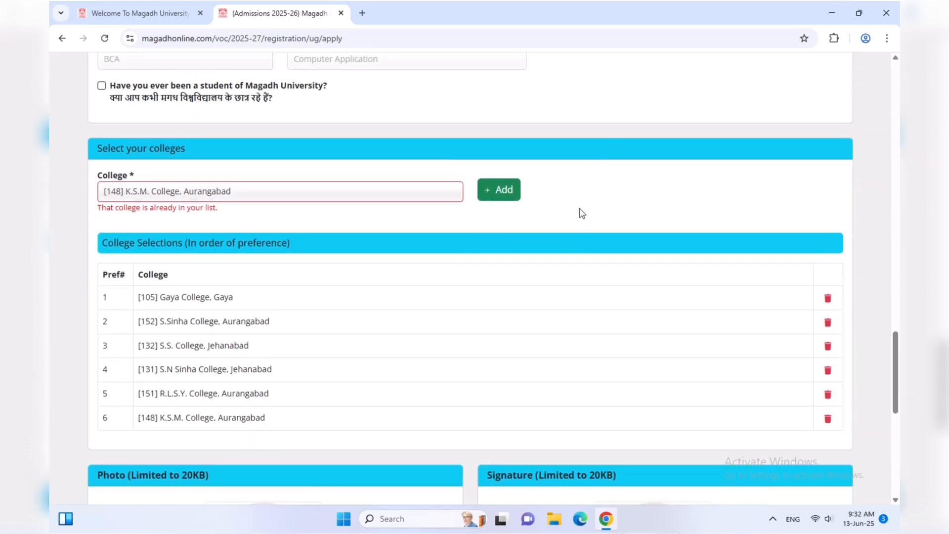
Check the file size limits stated for the photo and signature uploads
scroll(582, 213, down, 6)
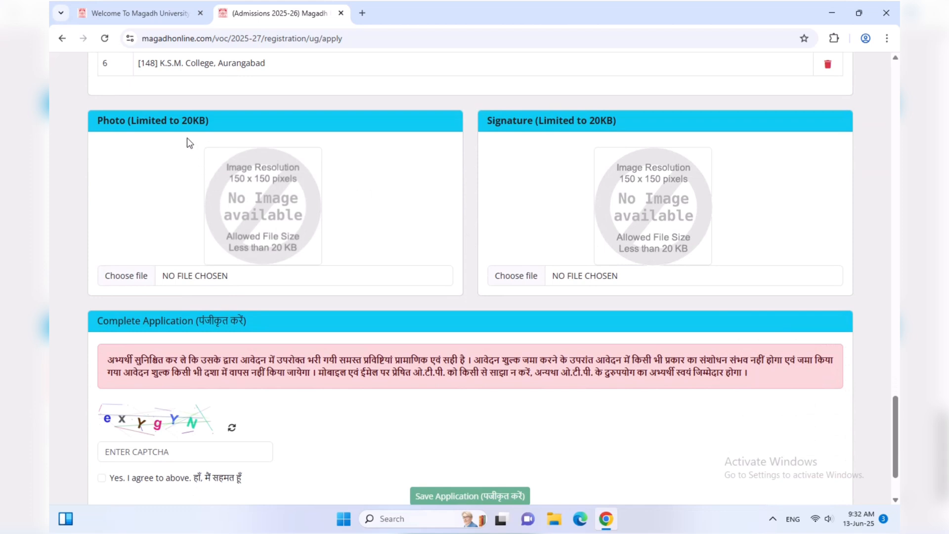
drag(181, 122, 205, 122)
click(177, 123)
drag(116, 123, 170, 123)
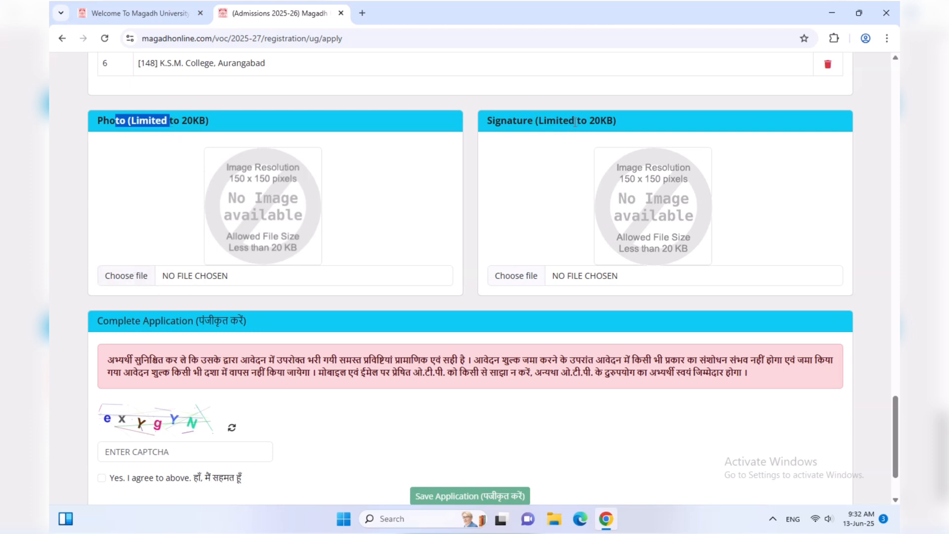
drag(574, 120, 596, 120)
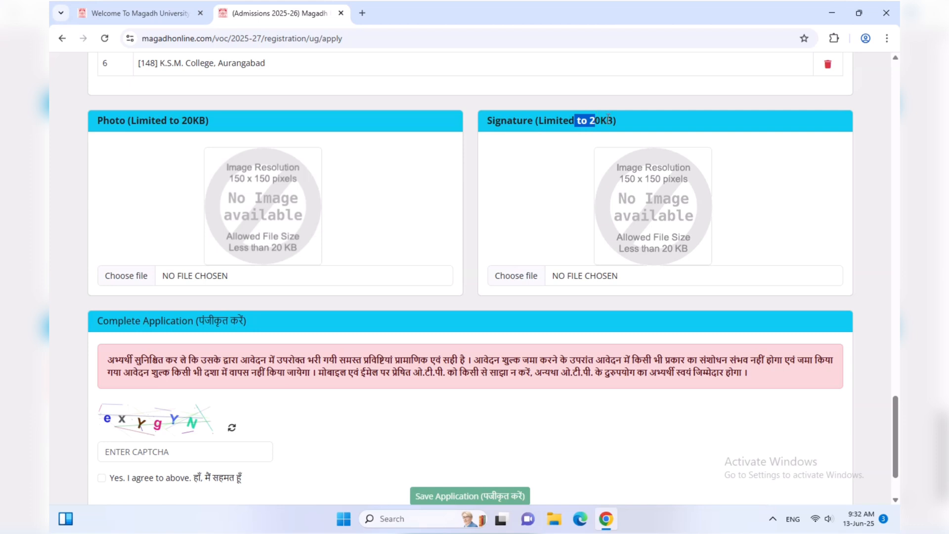
click(570, 118)
Fill in the captcha, agree to the declaration and save the application
scroll(530, 185, down, 2)
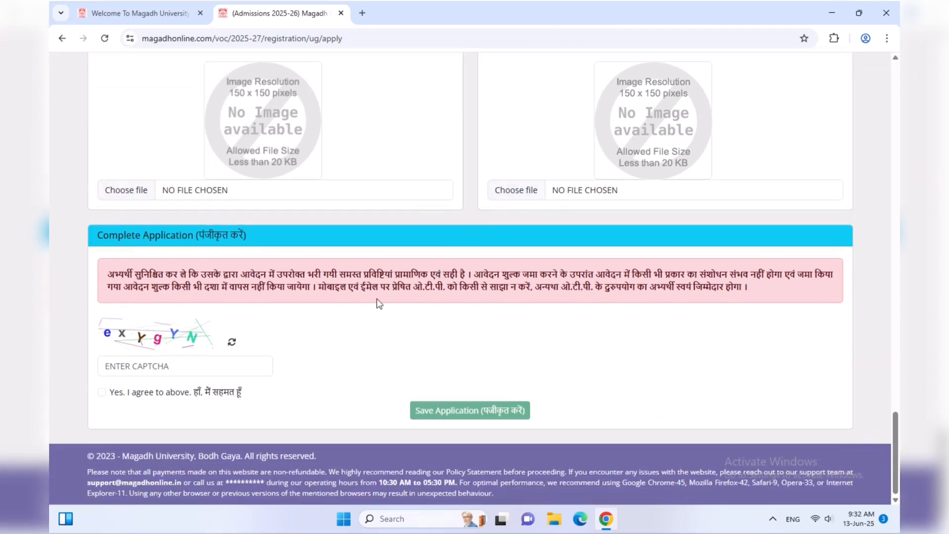
click(263, 368)
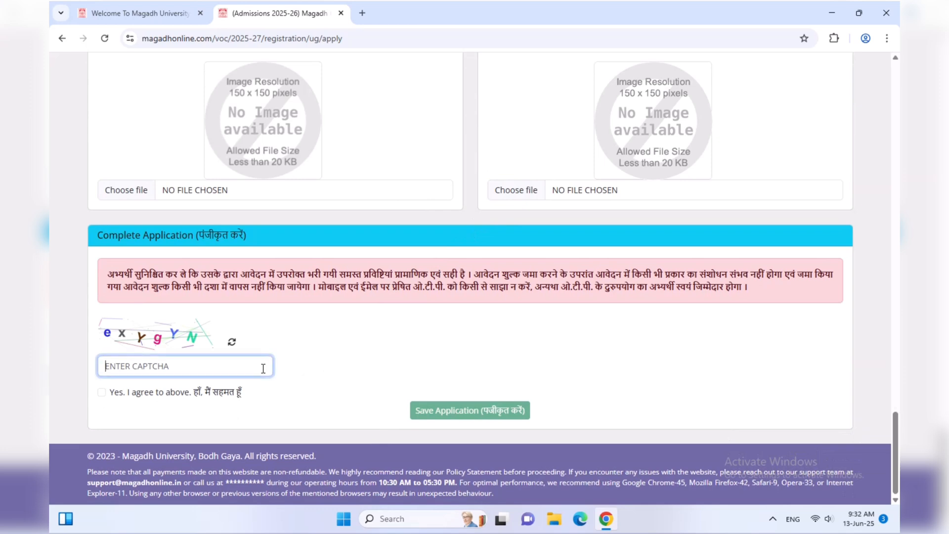
text(exygYN)
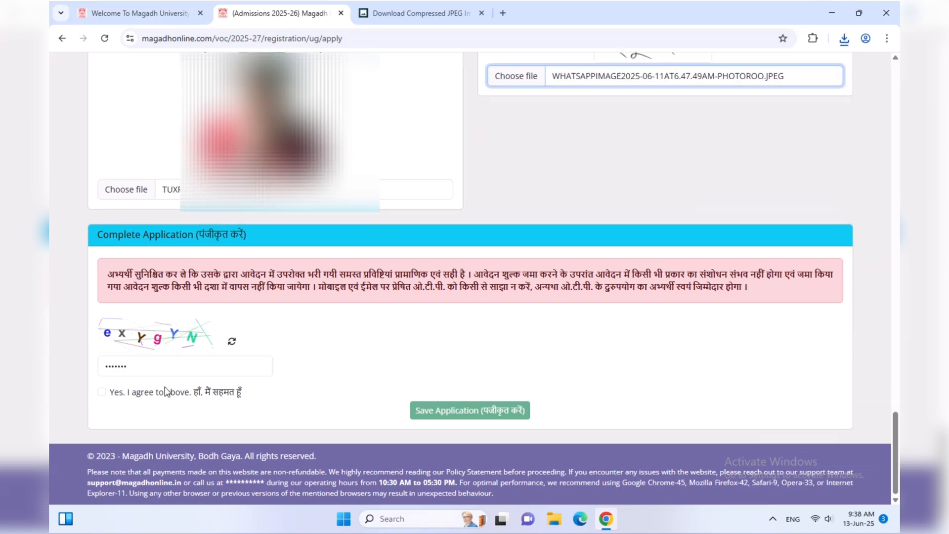
click(102, 393)
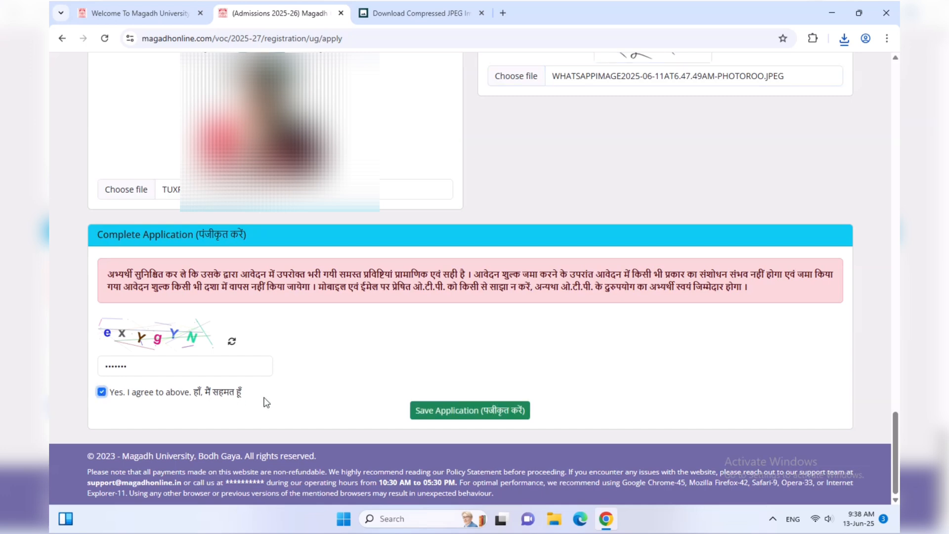
click(446, 414)
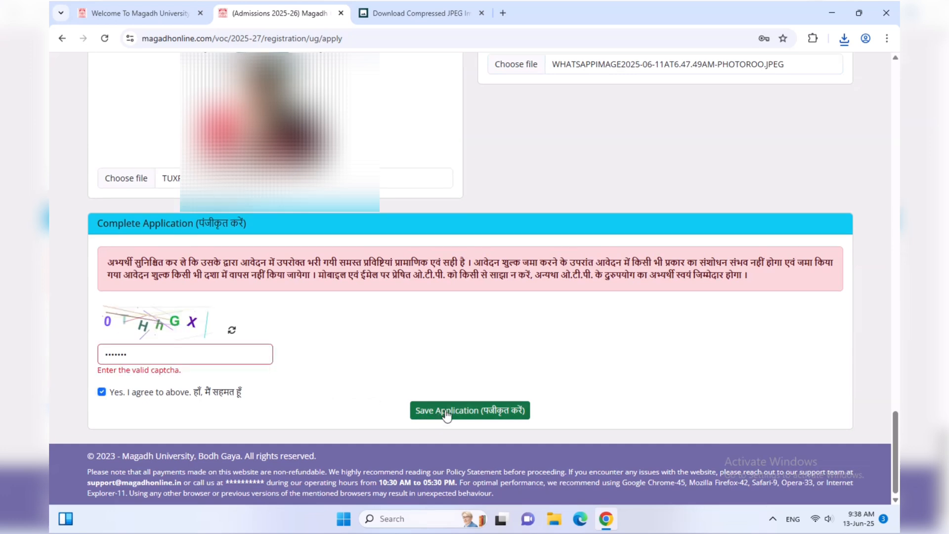
click(233, 358)
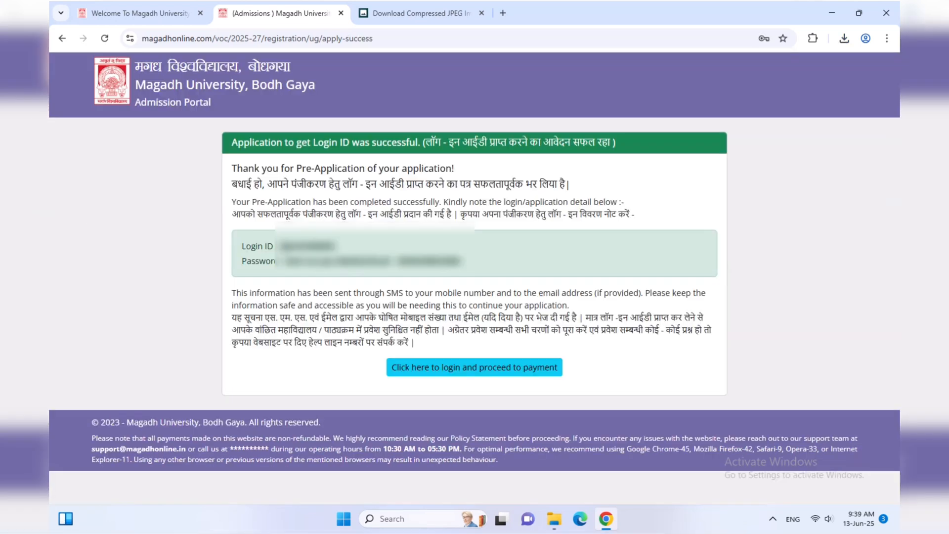
Copy the login ID issued for the application from the success page
drag(279, 246, 336, 245)
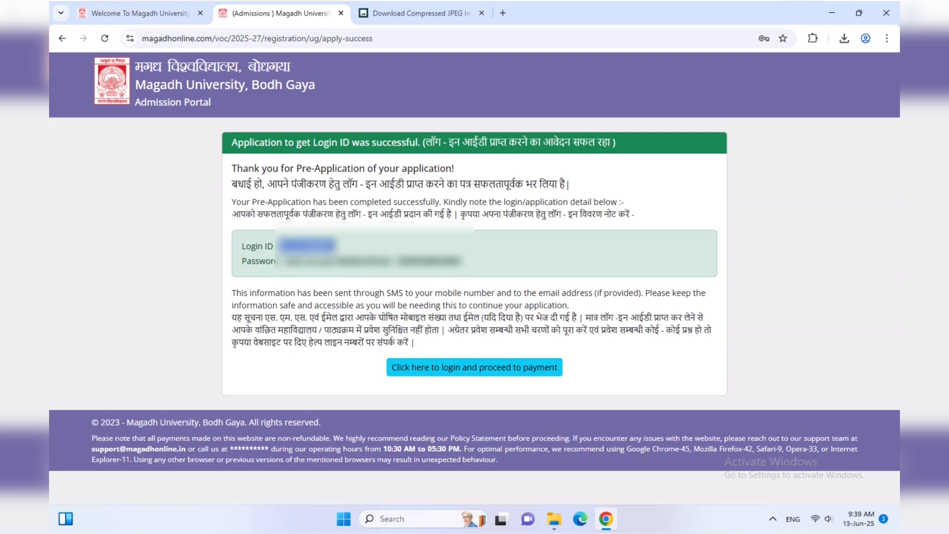
right_click(312, 247)
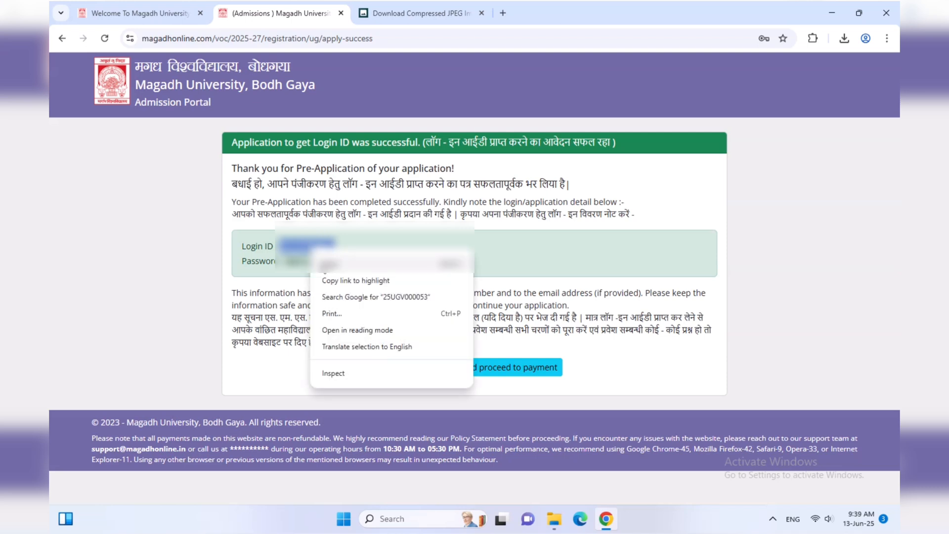
click(329, 265)
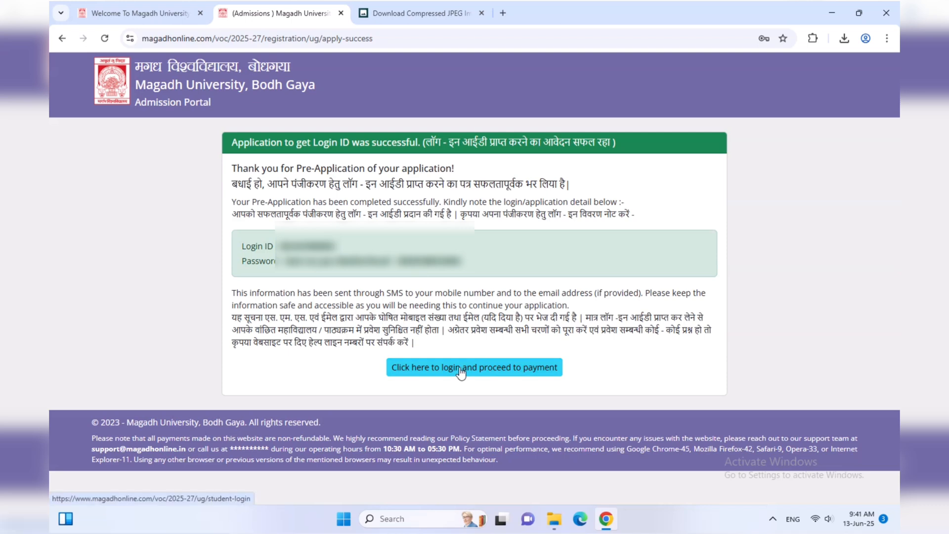
Proceed to the applicant login and sign in, entering the account password
click(459, 369)
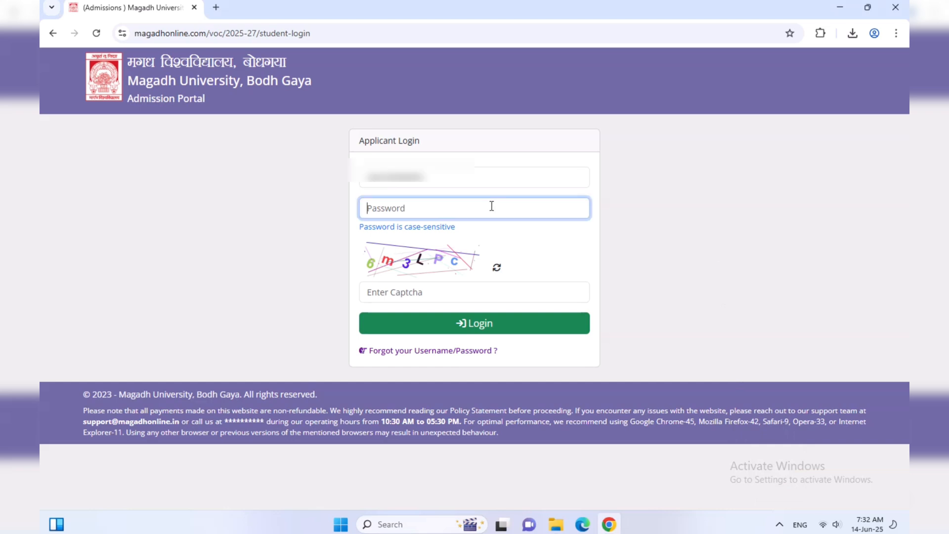
text(••)
text(••)
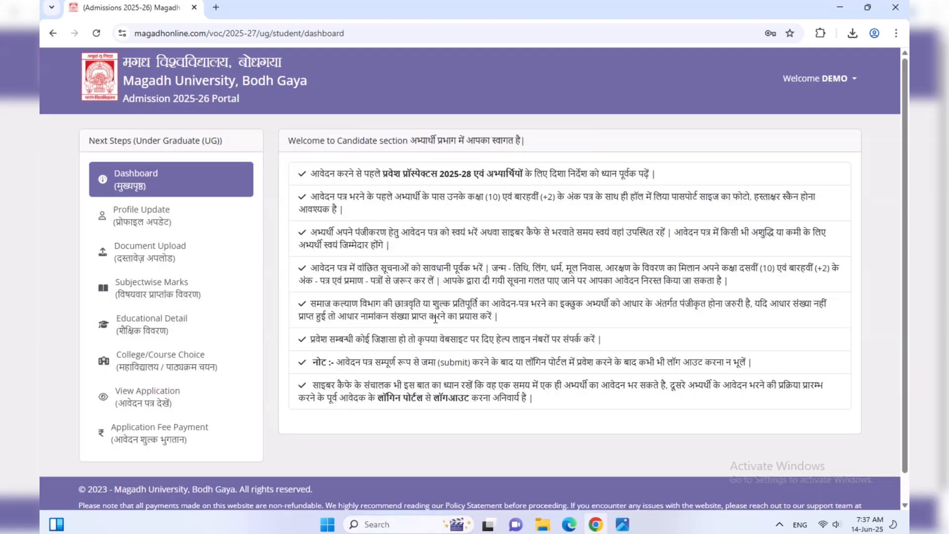
Open the profile update form and choose Rural as the residence category
click(182, 224)
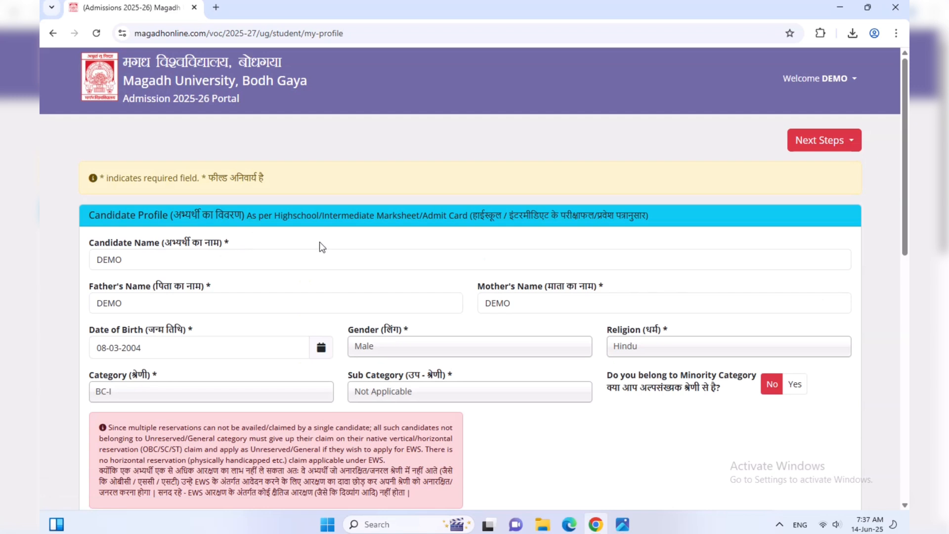
scroll(319, 244, down, 1)
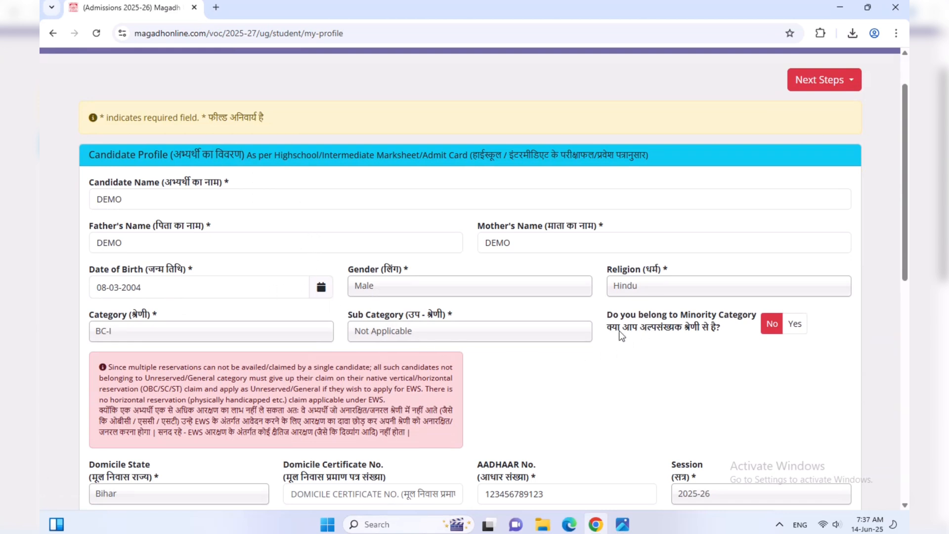
scroll(560, 356, down, 5)
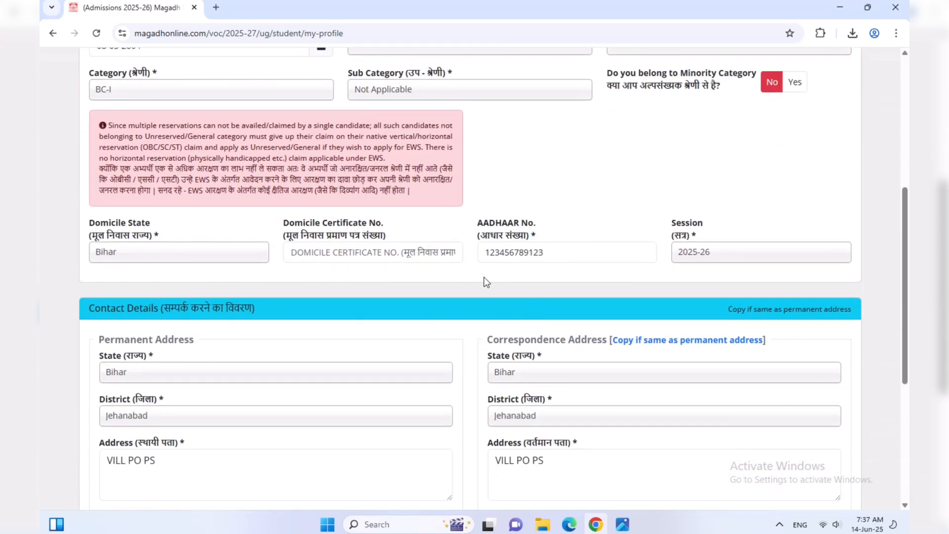
scroll(485, 282, down, 5)
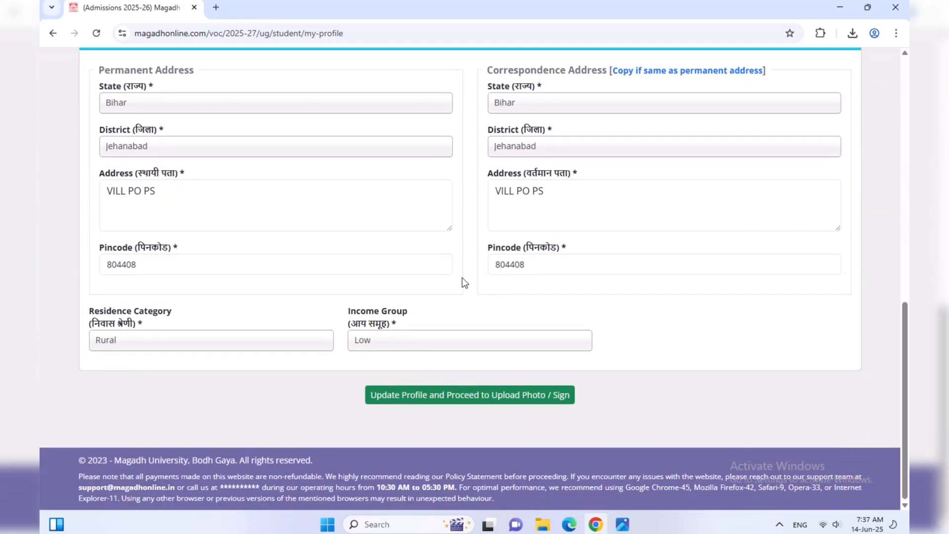
click(161, 344)
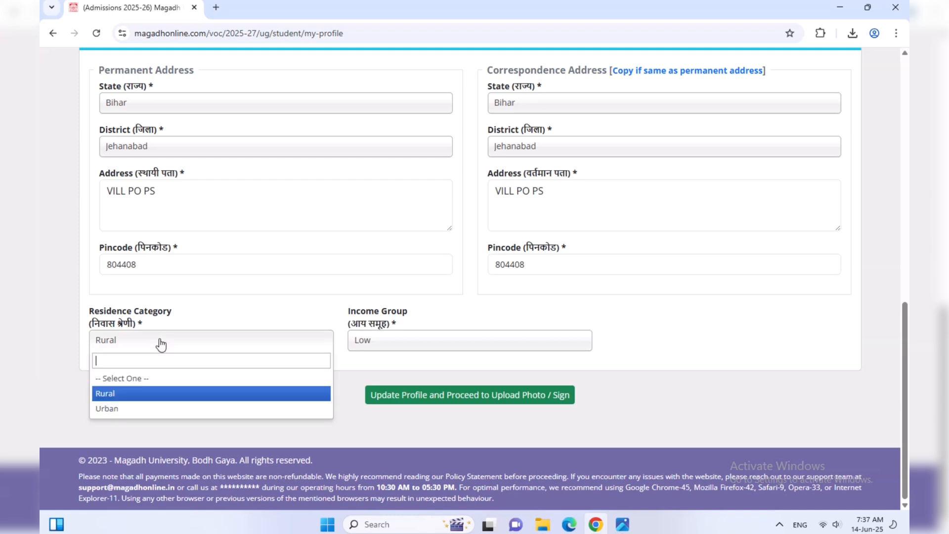
click(151, 398)
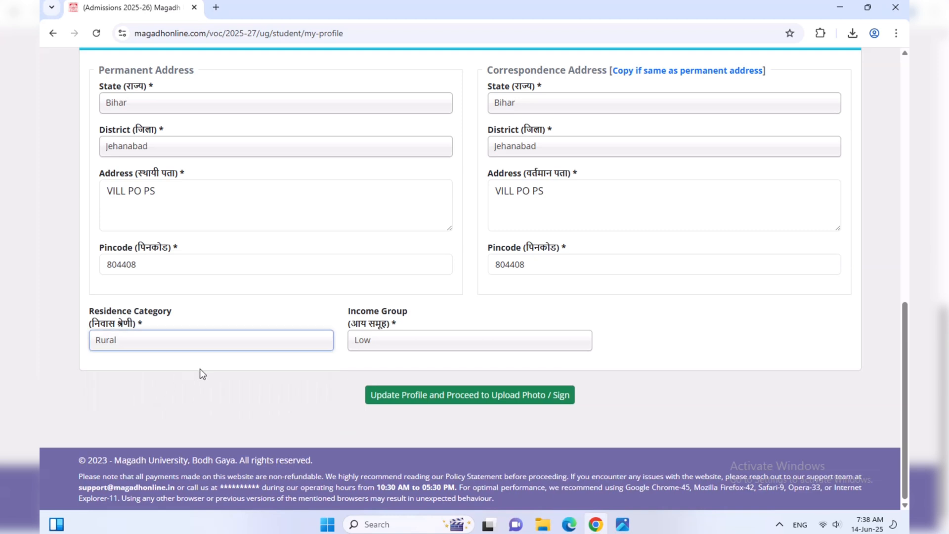
Set the income group to Lower - Middle and update the profile to proceed to the photo and signature upload
click(371, 348)
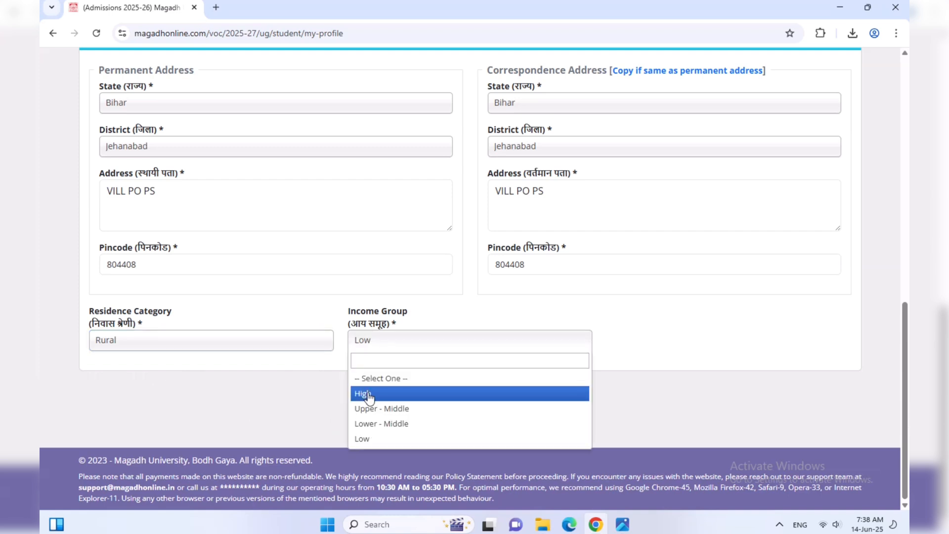
click(388, 425)
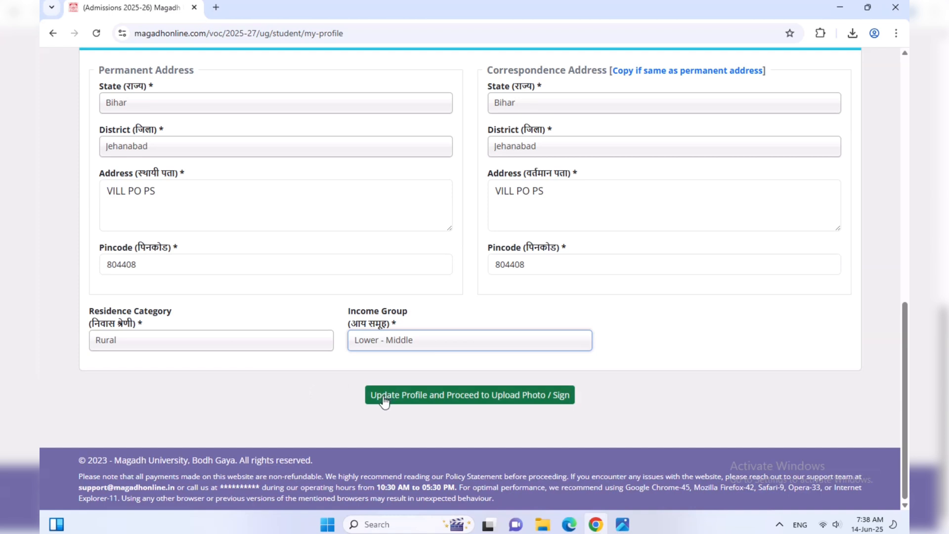
click(438, 401)
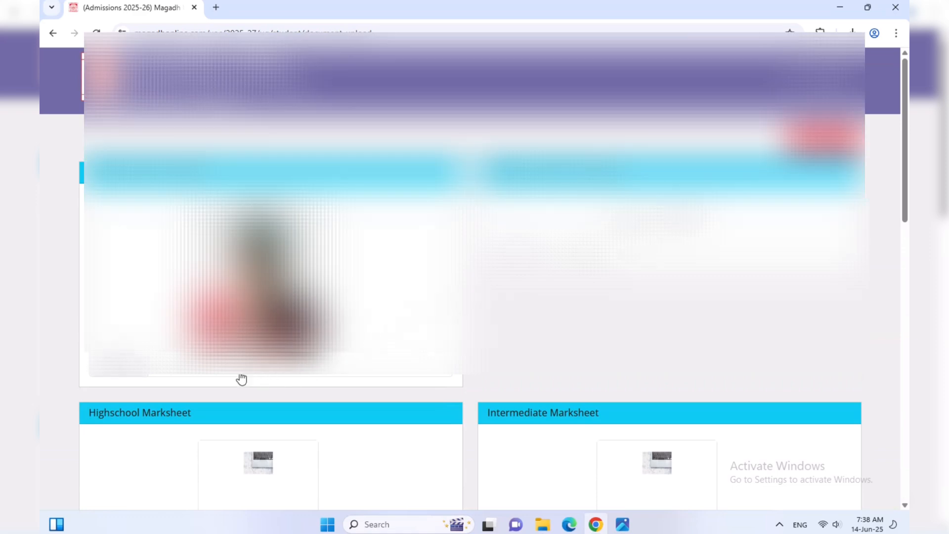
Examine the Highschool Marksheet and Intermediate Marksheet sections of the document upload page
scroll(227, 366, down, 2)
scroll(472, 276, down, 2)
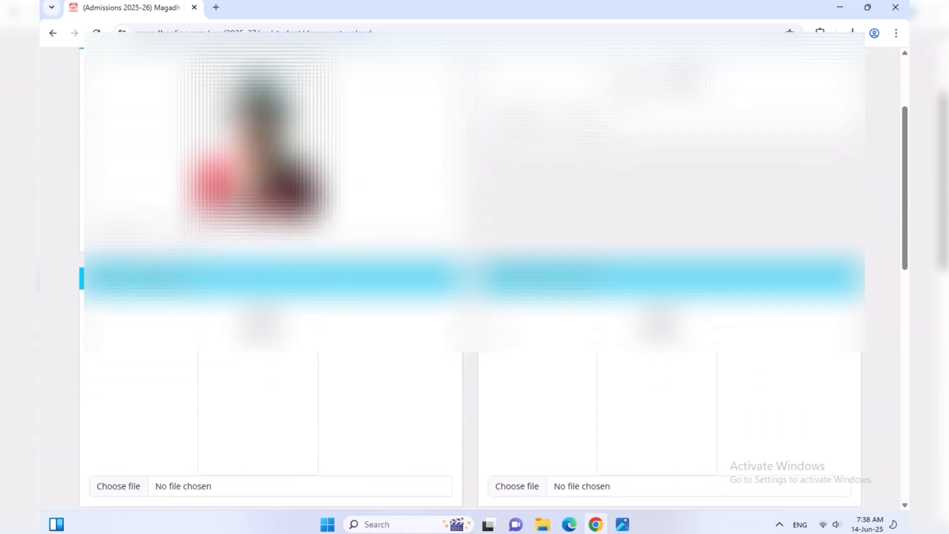
scroll(472, 276, down, 1)
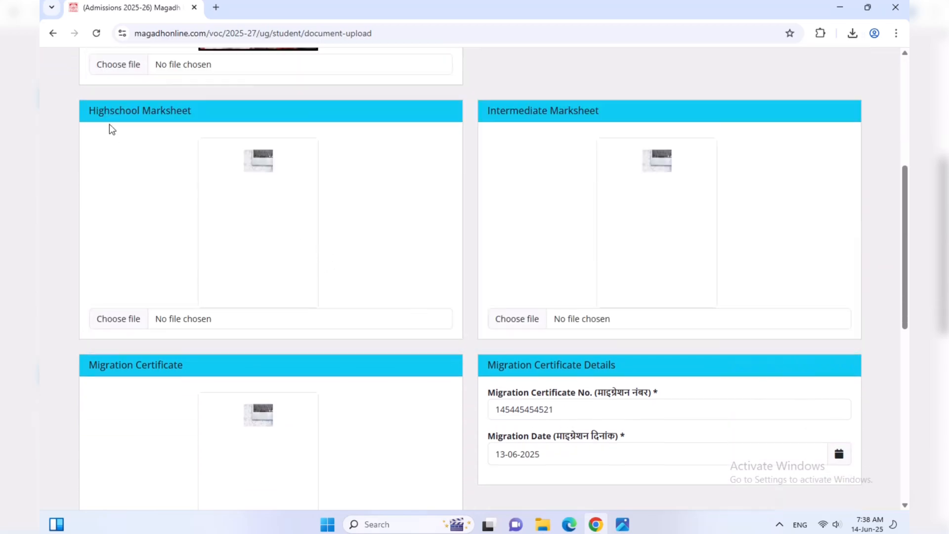
drag(104, 111, 157, 113)
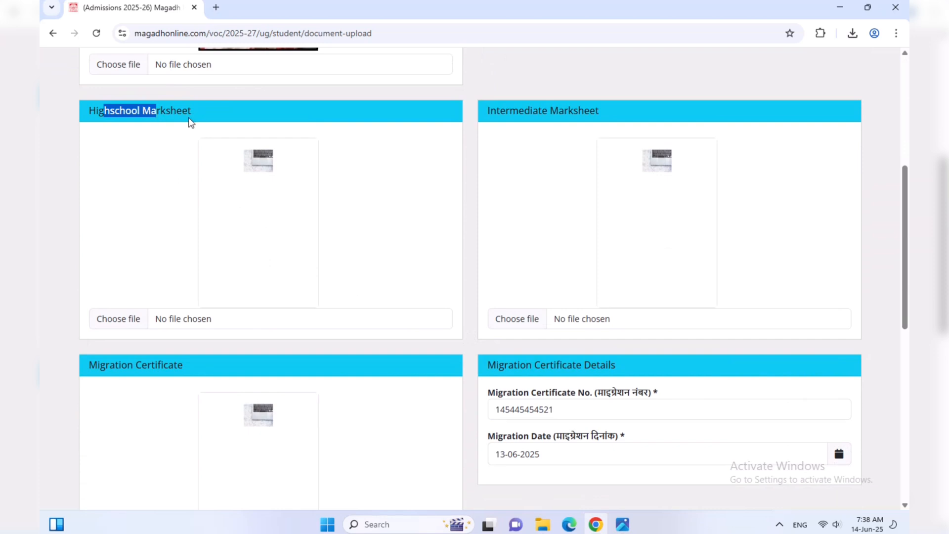
drag(496, 110, 552, 111)
Review the Migration Certificate and its details, then submit the document upload page to continue
scroll(547, 122, down, 2)
scroll(404, 203, down, 1)
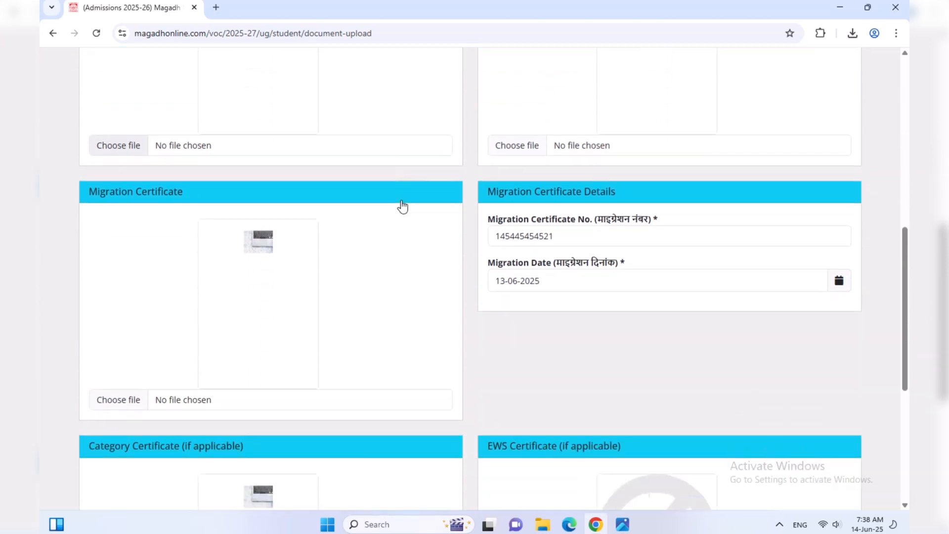
drag(89, 184, 165, 185)
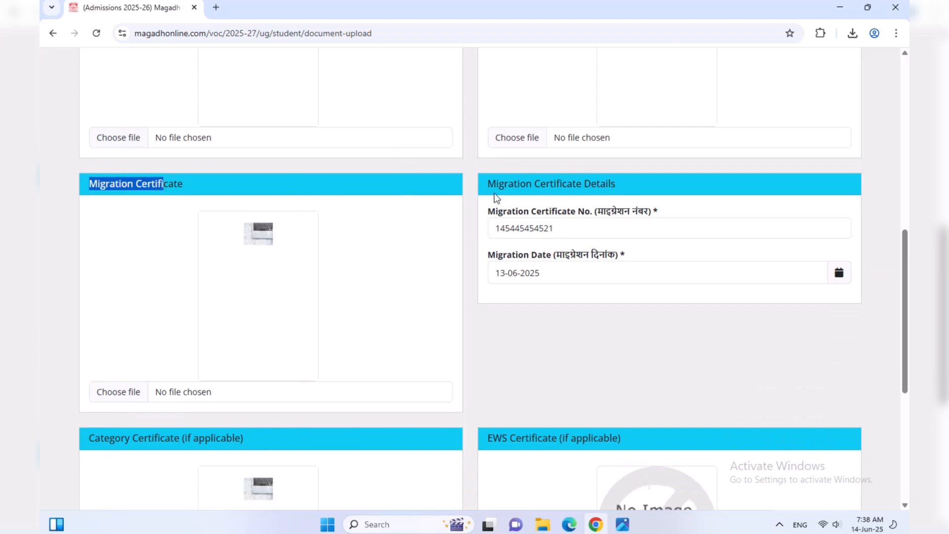
drag(504, 184, 578, 187)
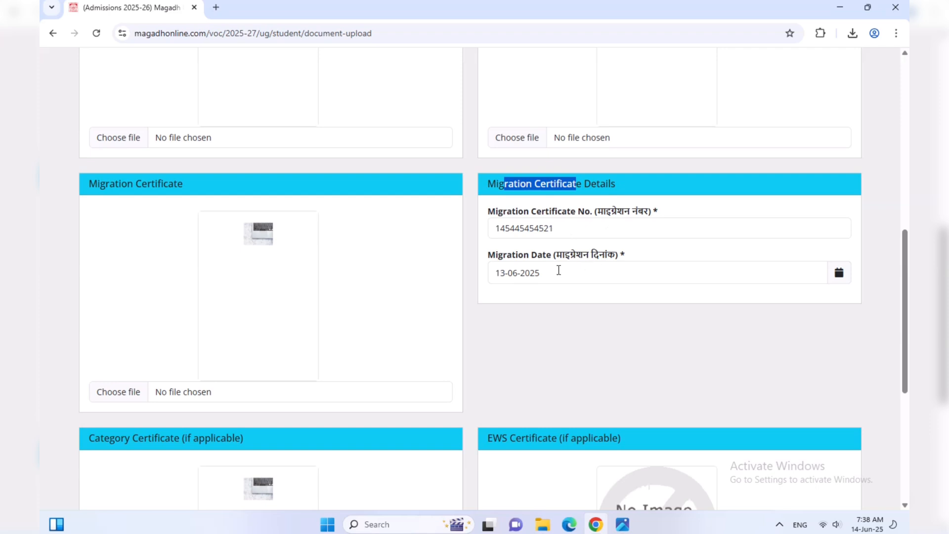
click(561, 319)
scroll(560, 319, down, 5)
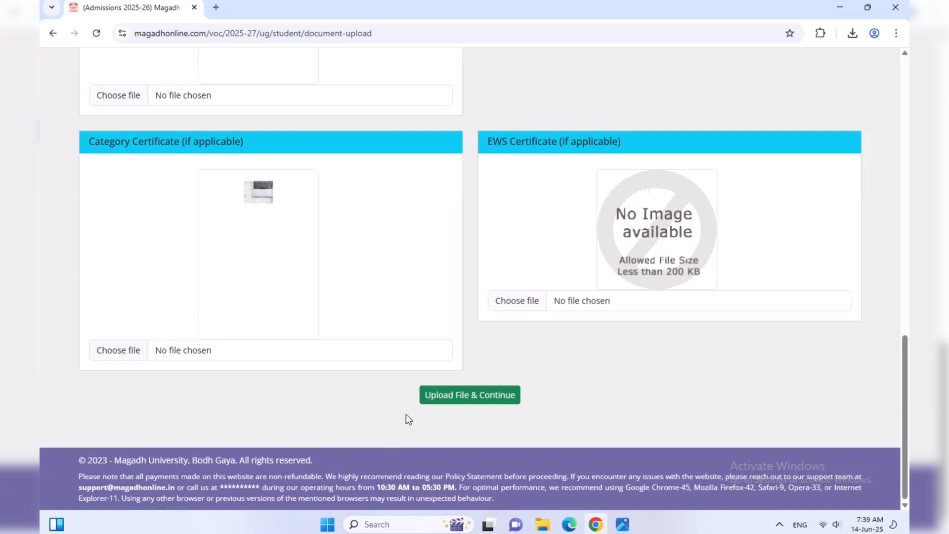
click(469, 399)
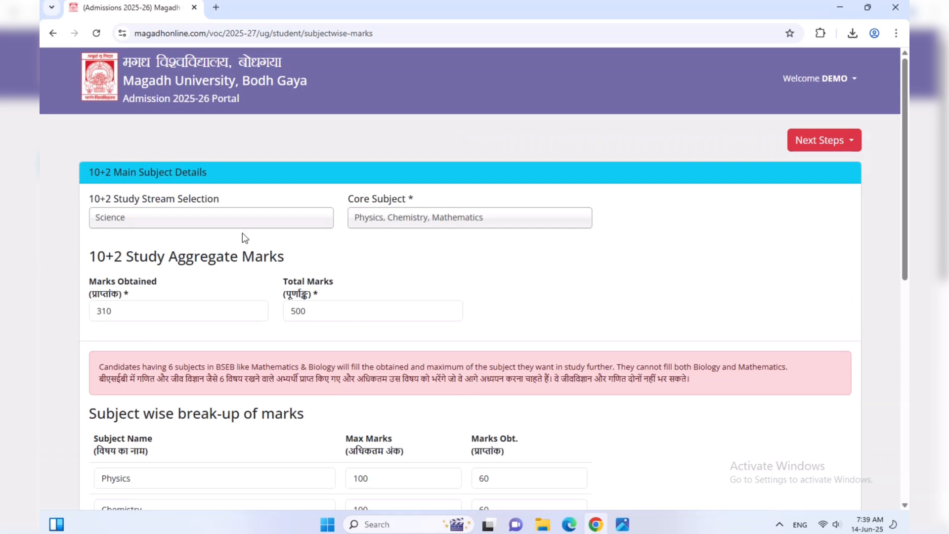
Review the subject-wise break-up of 10+2 marks, checking the subject, maximum marks and marks obtained for Physics
scroll(287, 255, down, 1)
scroll(198, 241, down, 3)
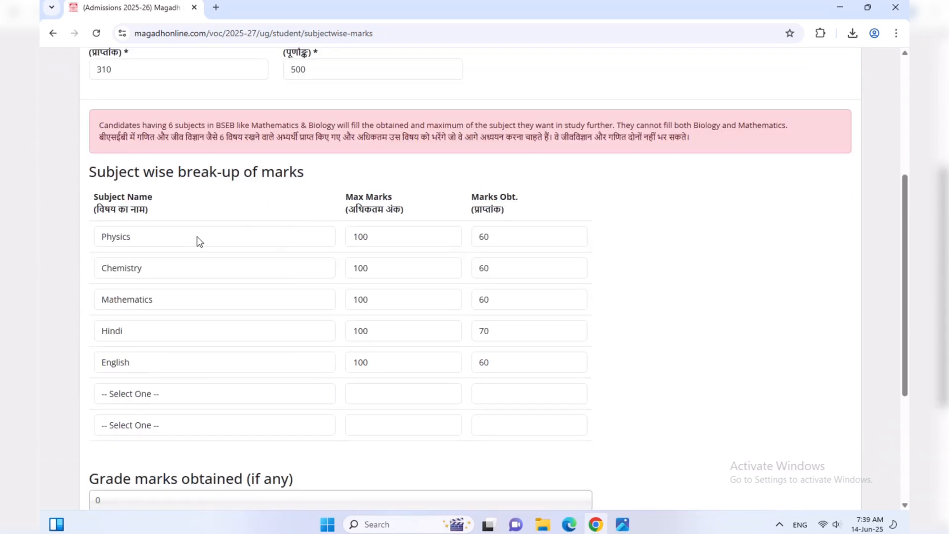
click(196, 236)
click(197, 236)
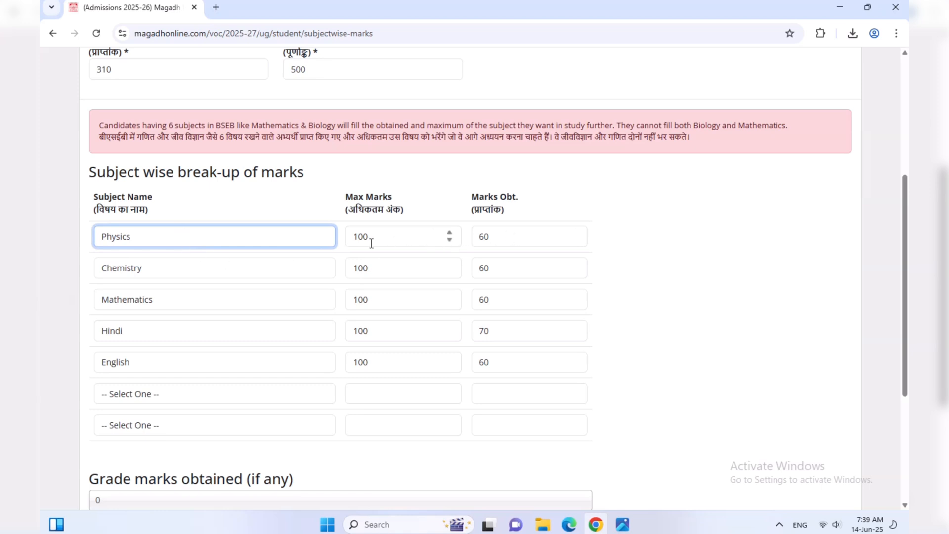
click(421, 236)
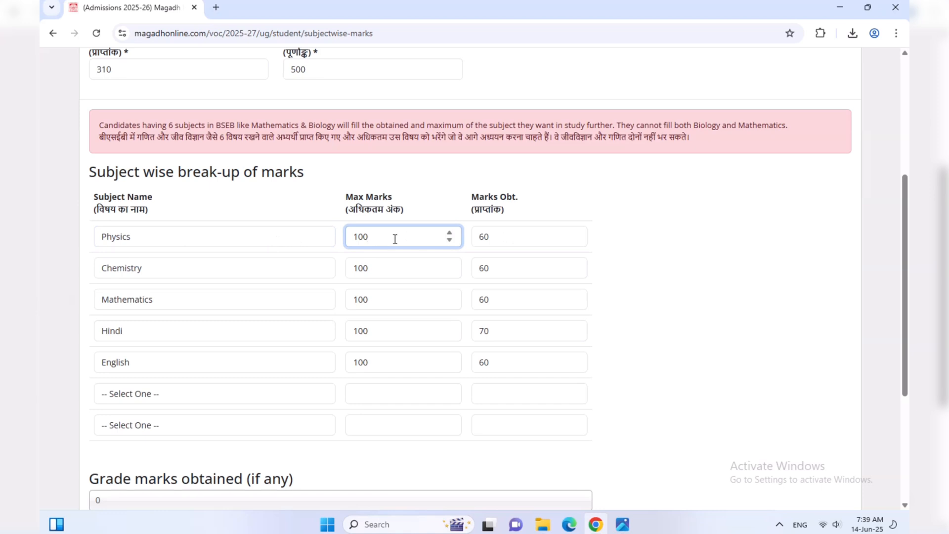
click(508, 239)
click(610, 240)
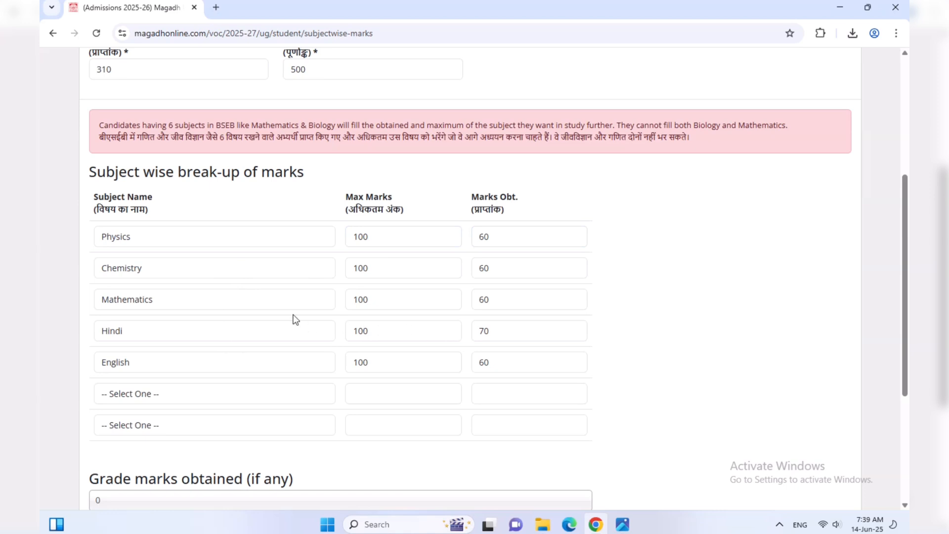
Save the subject-wise marks and accept the deletion of all college and course selections
scroll(351, 324, down, 4)
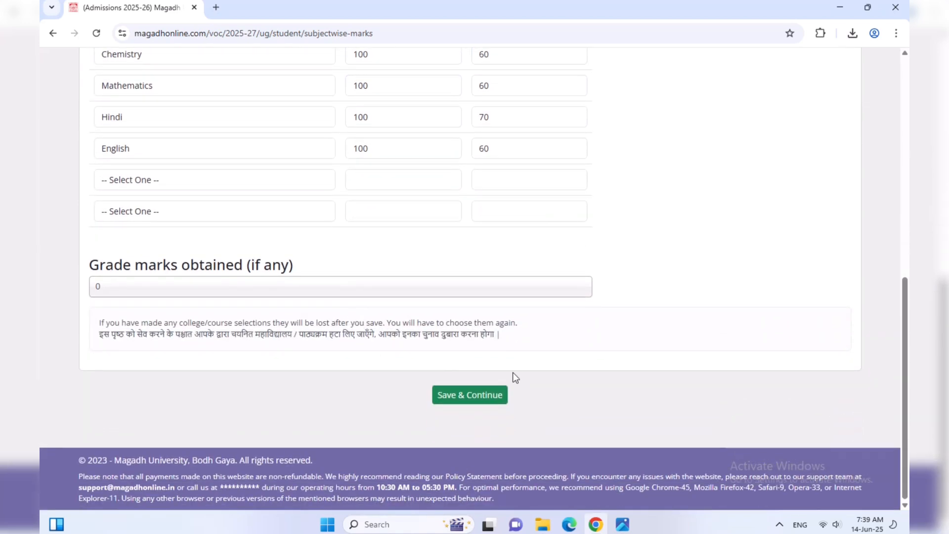
click(469, 397)
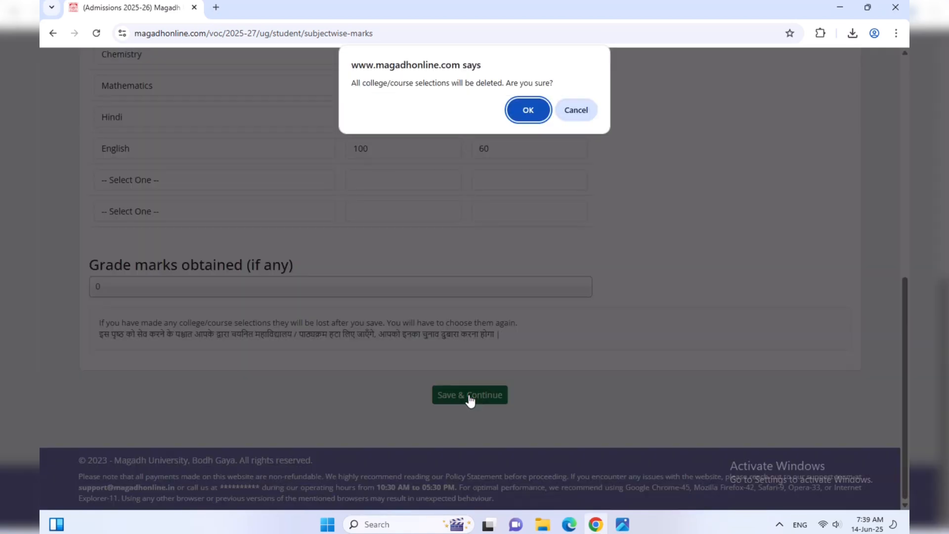
click(528, 114)
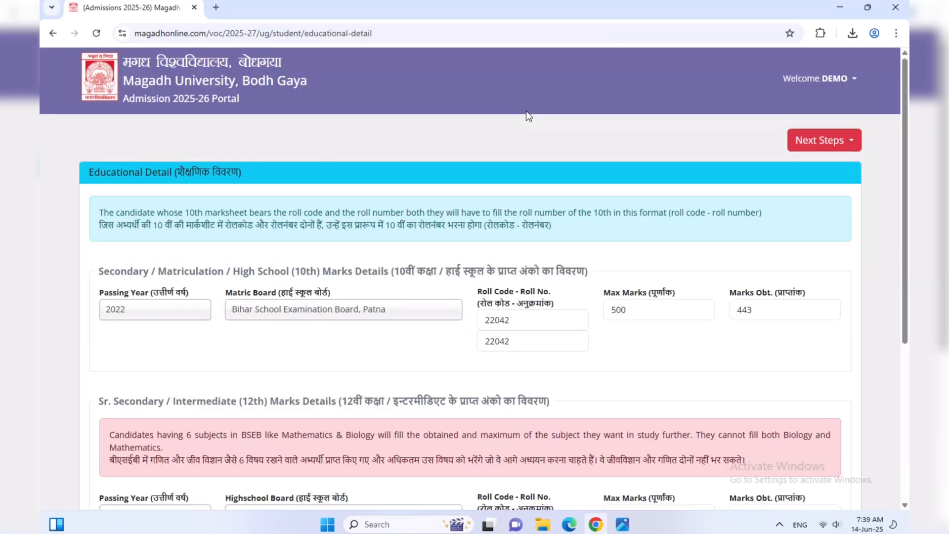
Review the 10th and 12th marks details on the Educational Detail page and save them to continue to college selection
scroll(409, 267, down, 2)
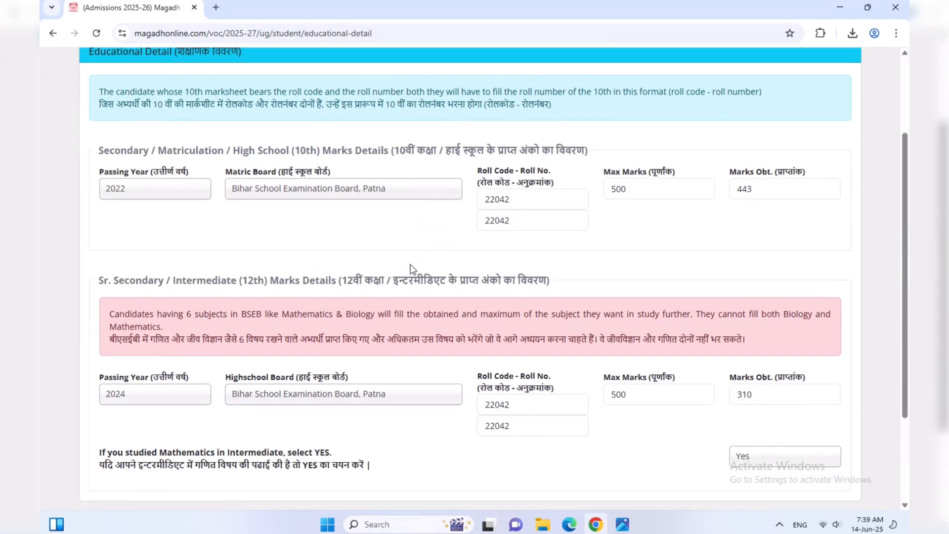
scroll(410, 269, up, 1)
scroll(302, 290, down, 1)
scroll(349, 296, down, 1)
scroll(442, 316, up, 1)
scroll(569, 270, down, 2)
scroll(568, 271, up, 3)
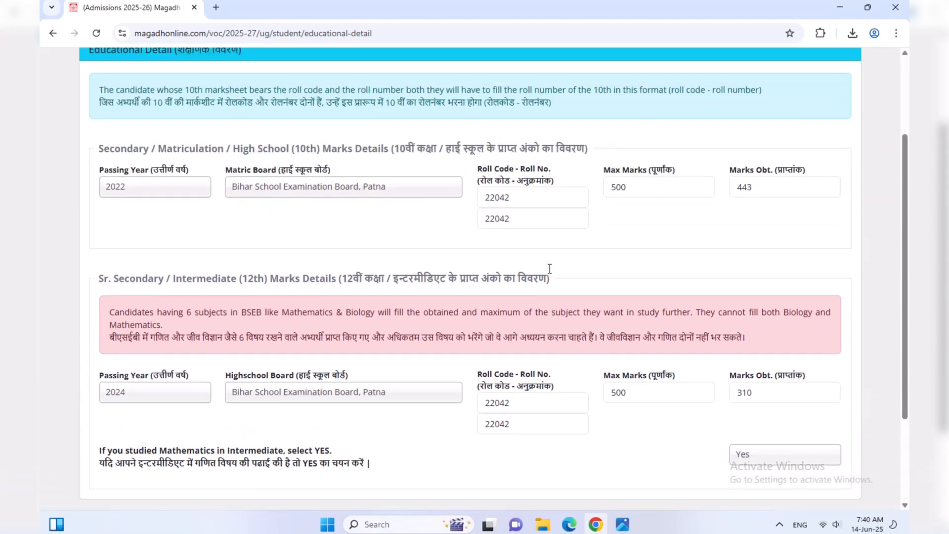
scroll(551, 271, down, 2)
click(474, 456)
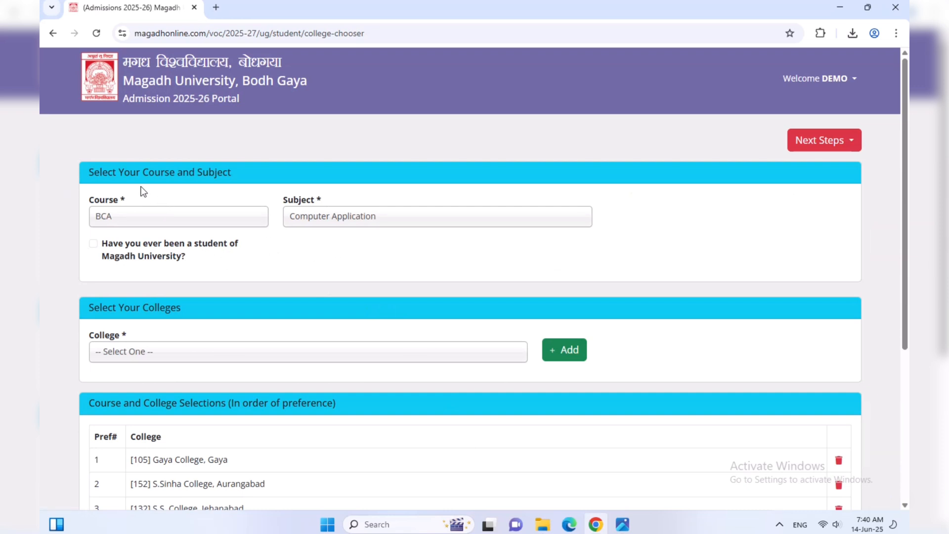
Review the course and subject selection, ticking and then clearing the option for having been a student of Magadh University
drag(101, 171, 219, 173)
click(256, 173)
scroll(247, 232, down, 3)
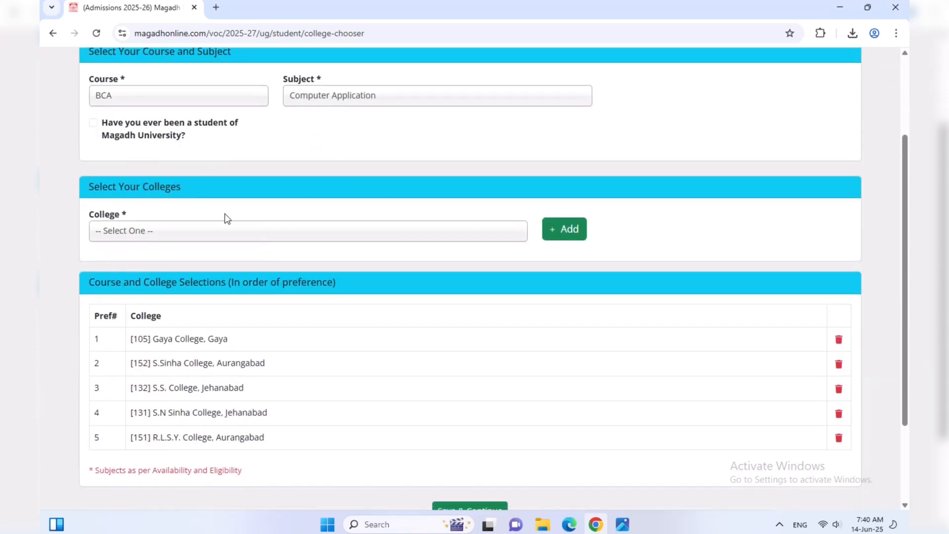
click(180, 106)
click(267, 137)
click(318, 97)
click(261, 129)
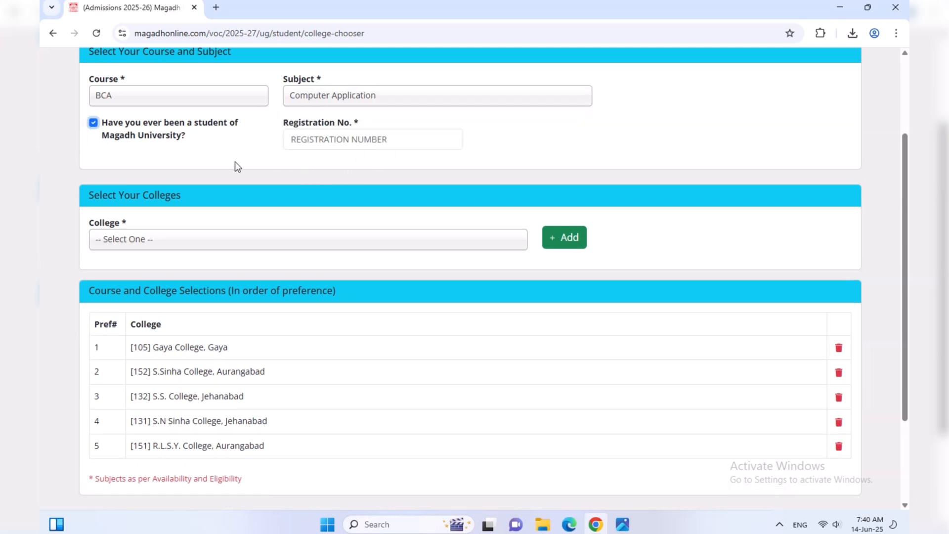
click(94, 124)
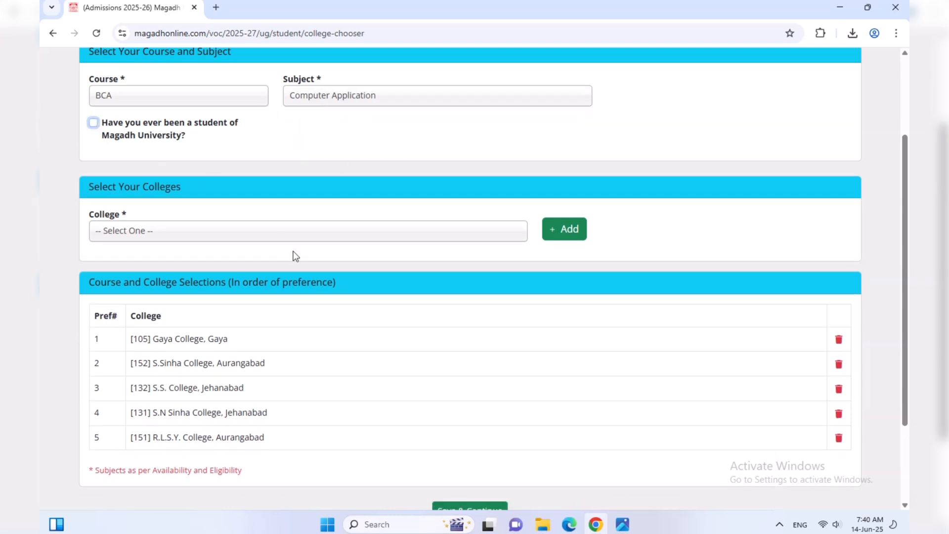
Review the college preference list and save the course and college selections to continue to the form preview
scroll(223, 247, down, 3)
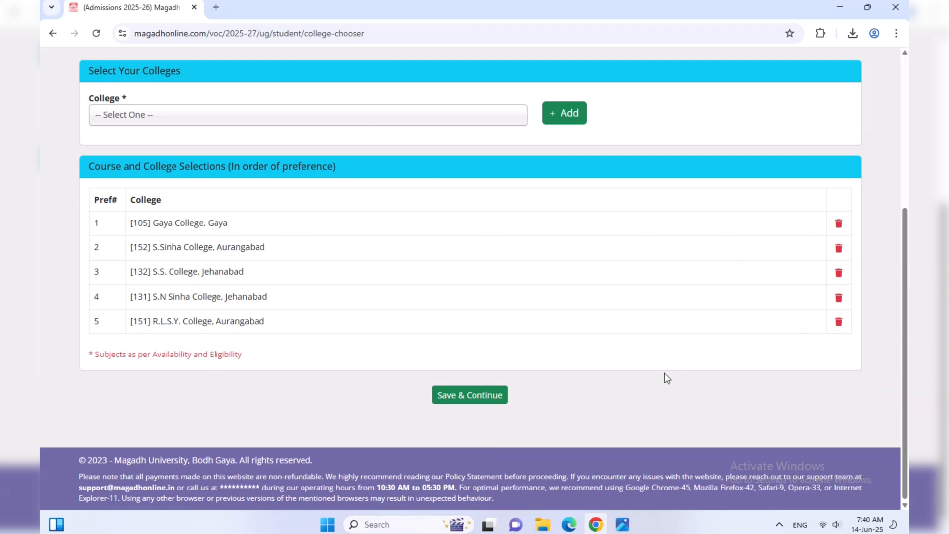
click(494, 399)
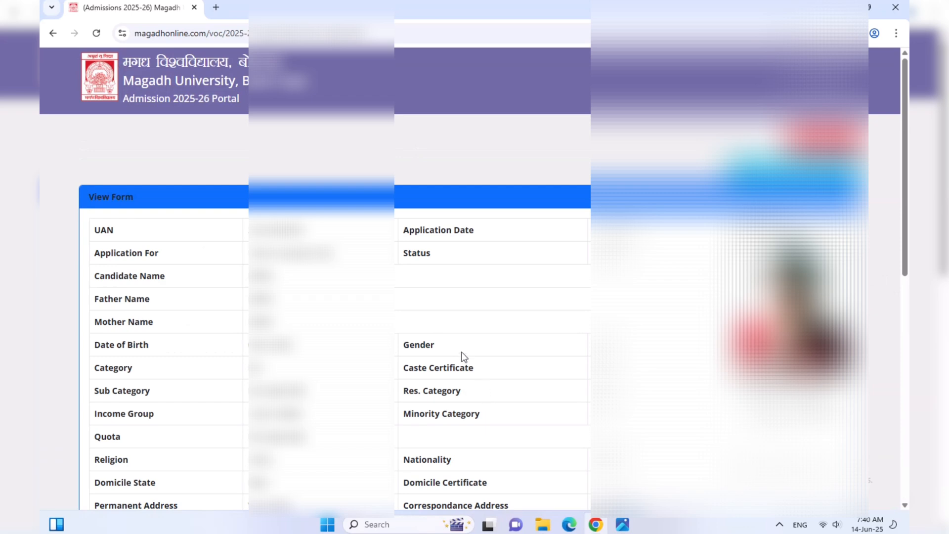
Review the completed application form from the candidate details to the college preferences and proceed to payment
scroll(499, 354, down, 1)
scroll(509, 356, down, 6)
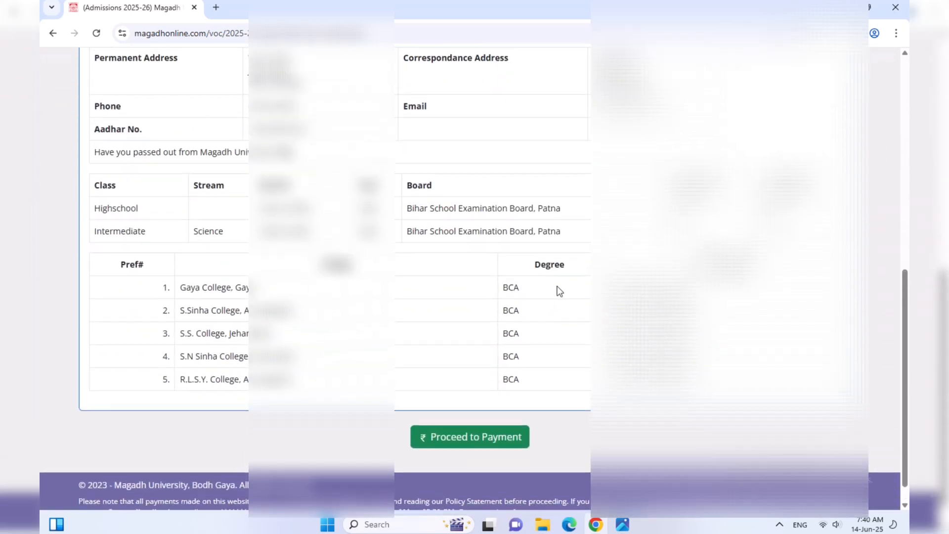
scroll(470, 304, up, 9)
scroll(506, 337, down, 8)
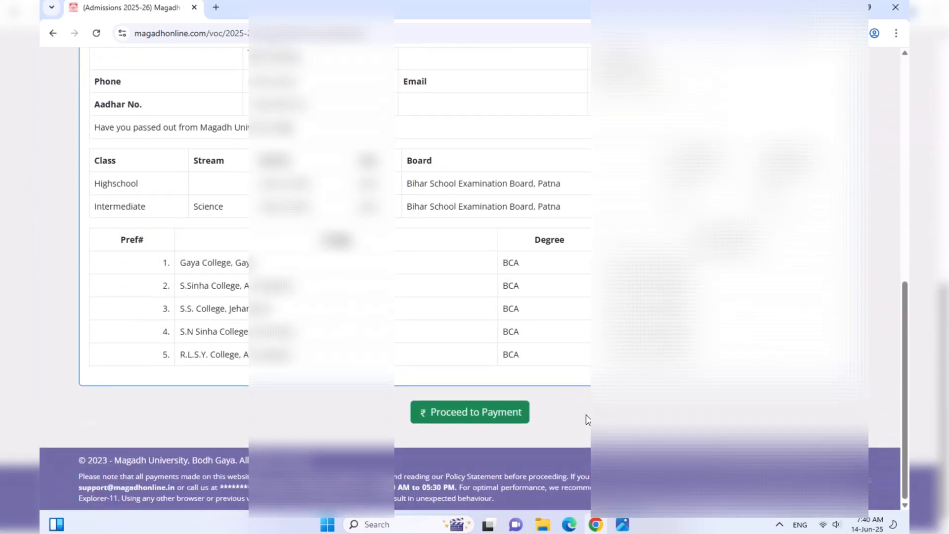
click(491, 415)
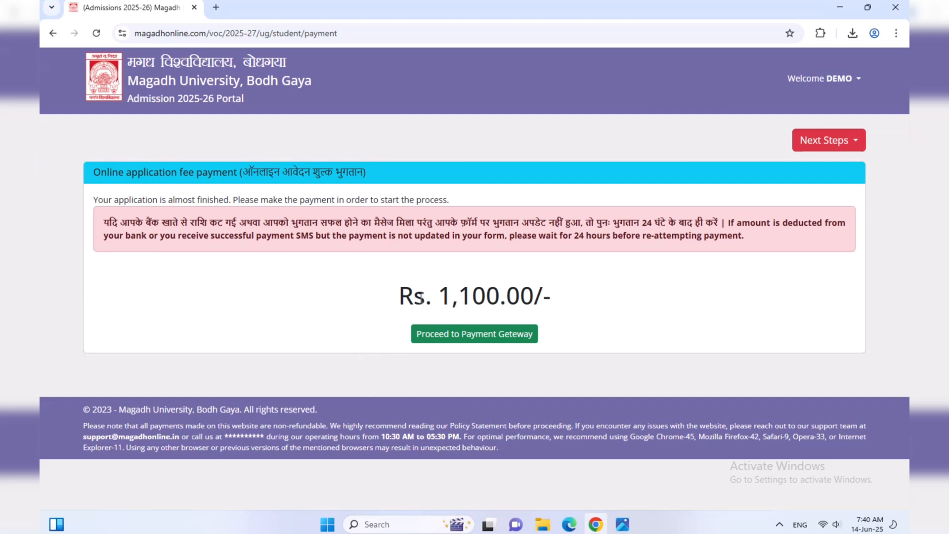
Check the application fee amount, continue to the payment gateway and choose Cards as the payment mode
drag(399, 301, 512, 297)
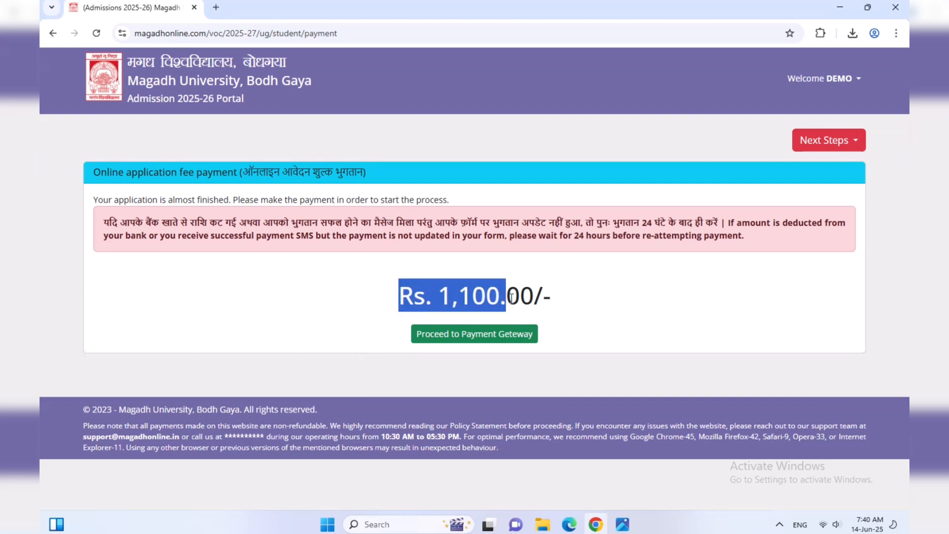
click(465, 333)
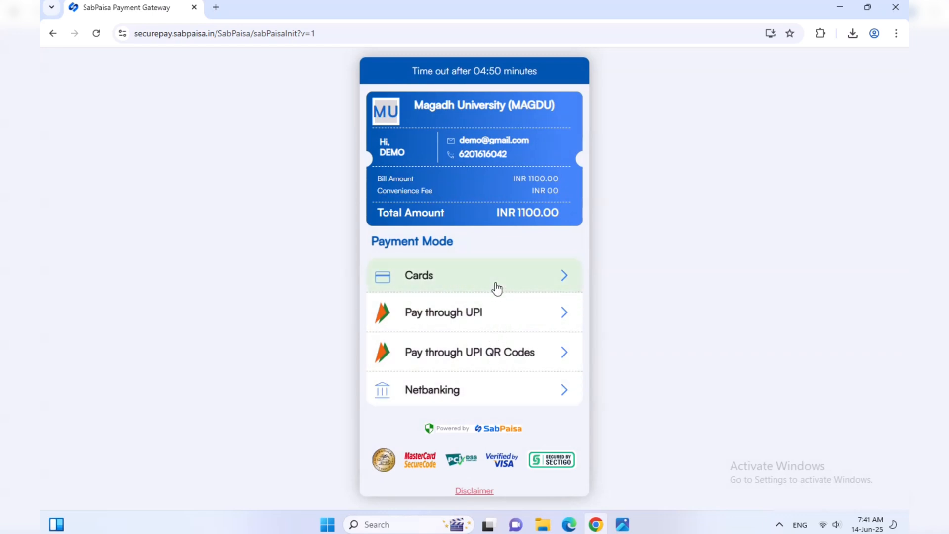
click(442, 284)
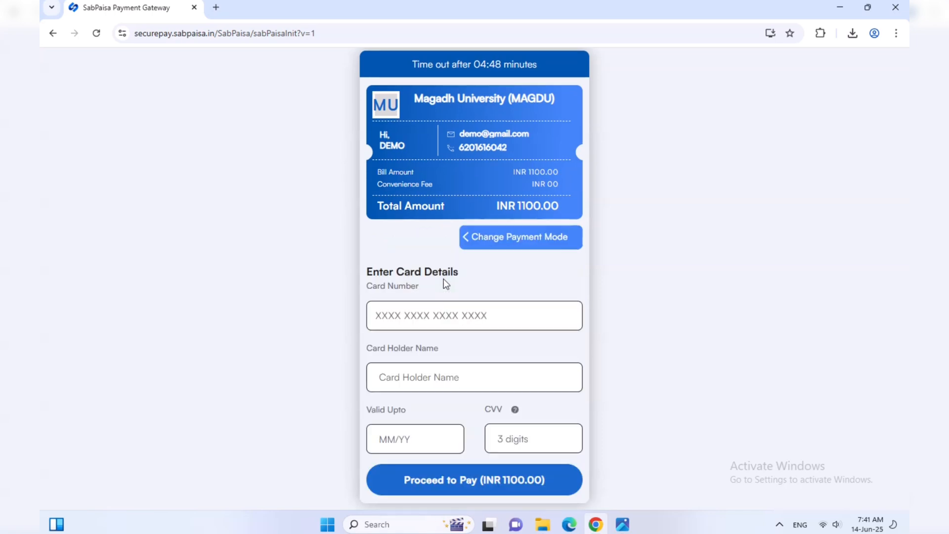
scroll(464, 289, down, 2)
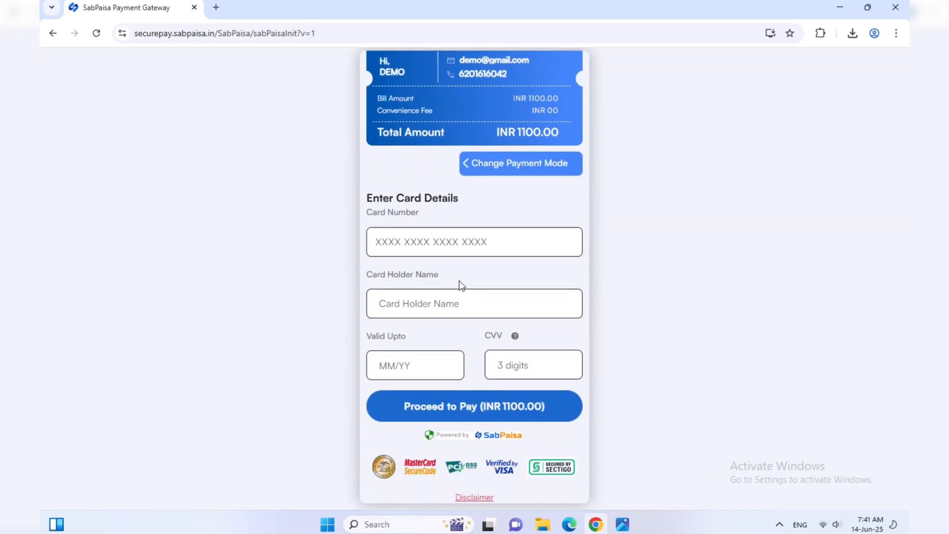